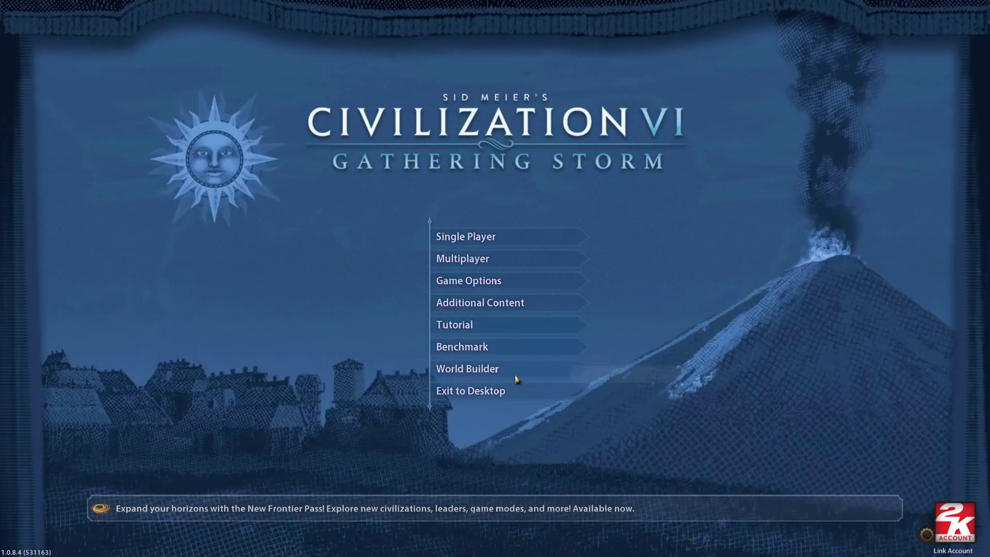
Step: Start a new World Builder map with the Expansion: Gathering Storm ruleset and Duel map size, then open Advanced Setup
{"action": "left_click", "coordinate": [496, 370]}
{"action": "left_click", "coordinate": [527, 299]}
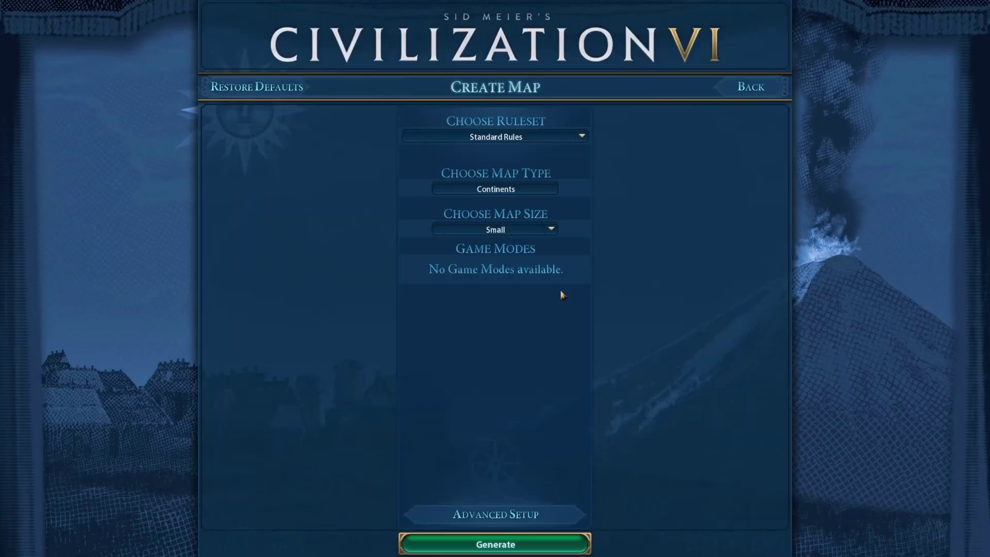
{"action": "left_click", "coordinate": [552, 137]}
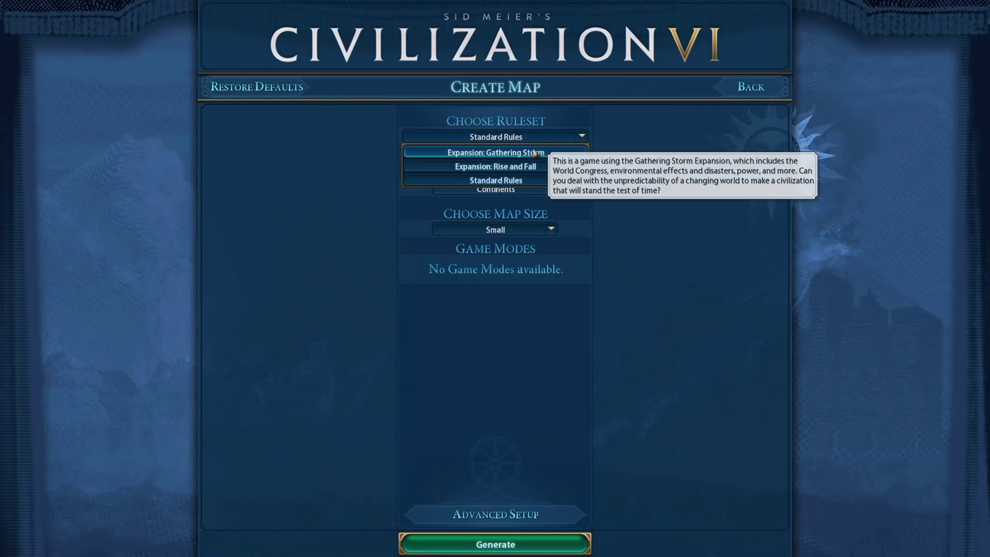
{"action": "left_click", "coordinate": [534, 153]}
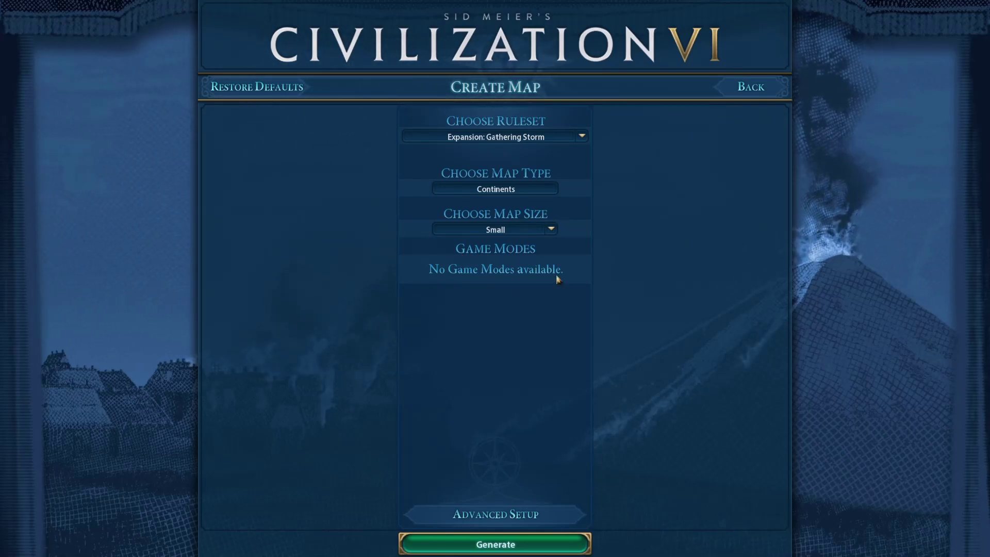
{"action": "left_click", "coordinate": [550, 230]}
{"action": "left_click", "coordinate": [517, 245]}
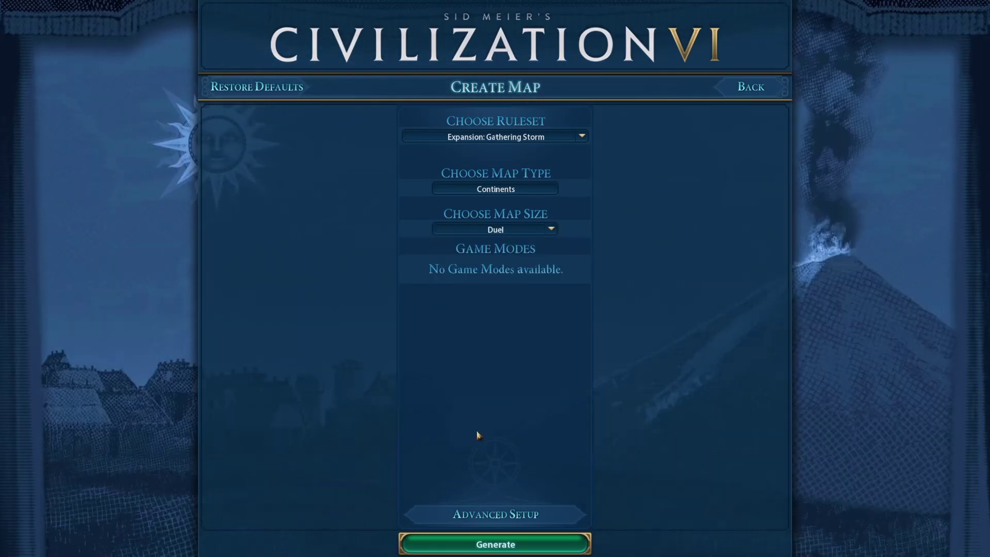
{"action": "left_click", "coordinate": [495, 514]}
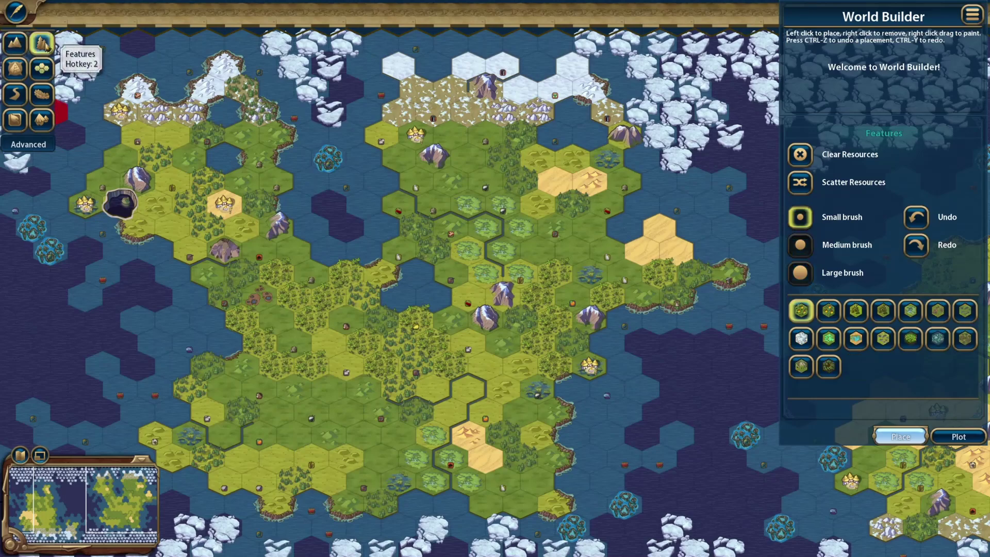
Step: Select the Terrain tool with a single-hex brush and Grassland (Hills) terrain
{"action": "left_click", "coordinate": [16, 69]}
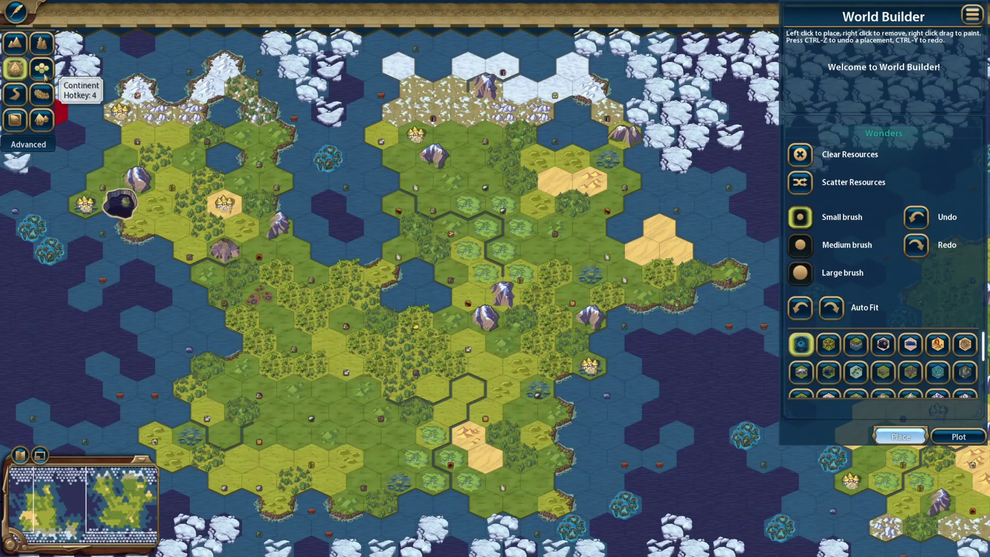
{"action": "left_click", "coordinate": [45, 76]}
{"action": "left_click", "coordinate": [15, 94]}
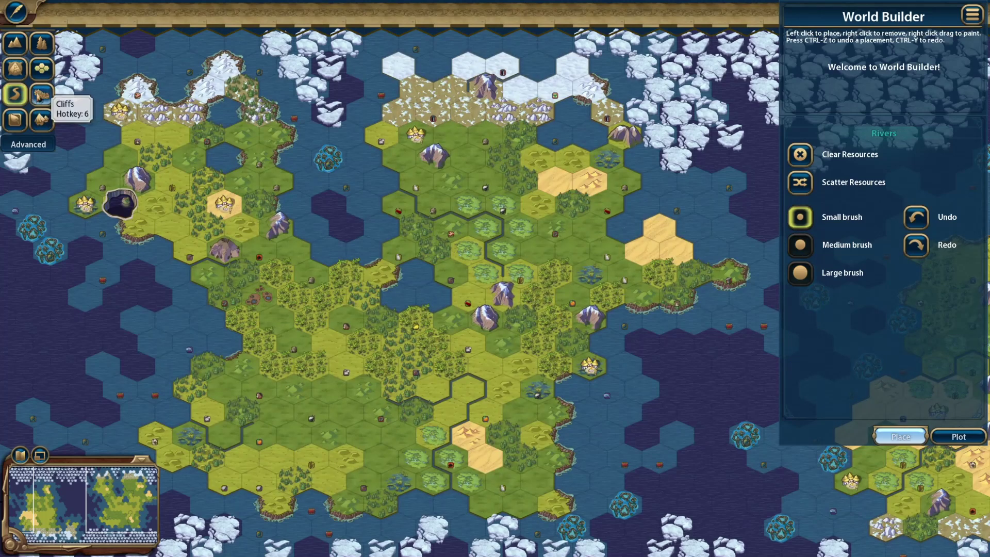
{"action": "left_click", "coordinate": [16, 119]}
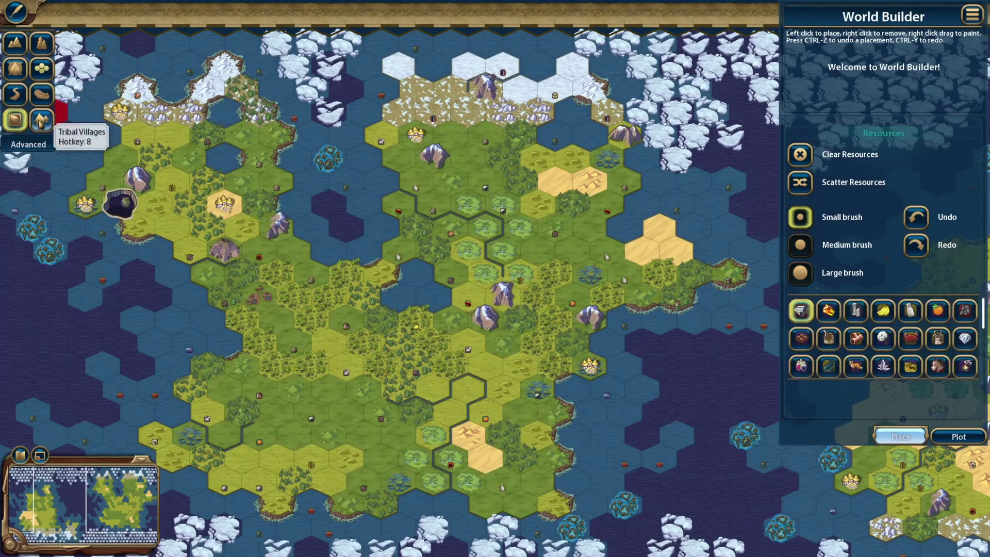
{"action": "left_click", "coordinate": [15, 43]}
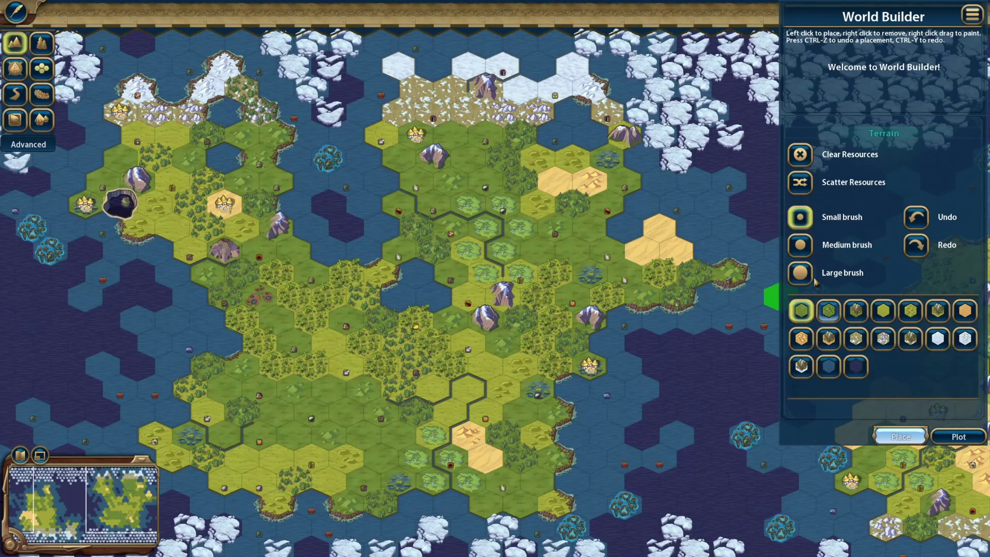
{"action": "left_click", "coordinate": [800, 217]}
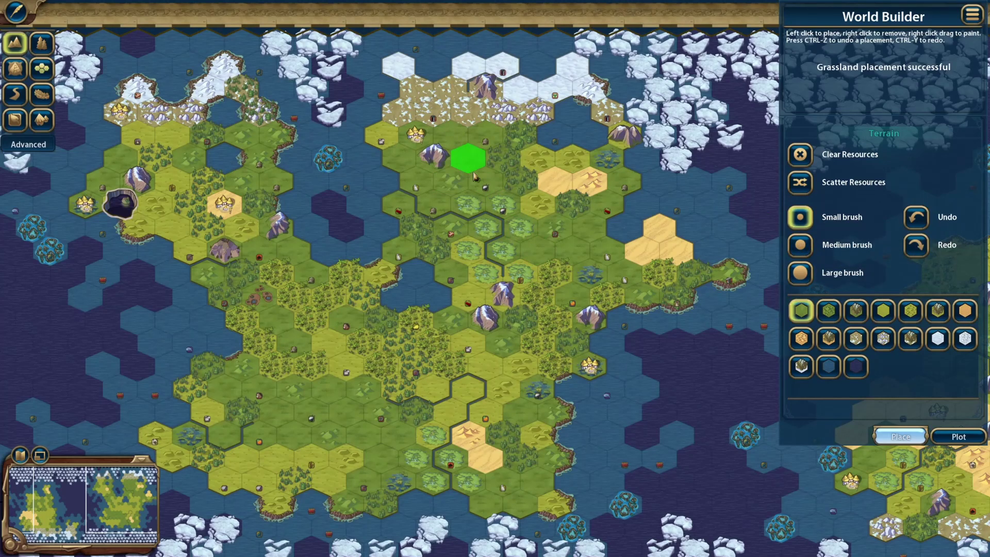
{"action": "left_click", "coordinate": [829, 310]}
Step: Paint Grassland (Hills) islands in the ocean with the 1-, 7- and 19-hex brushes
{"action": "left_click", "coordinate": [470, 171]}
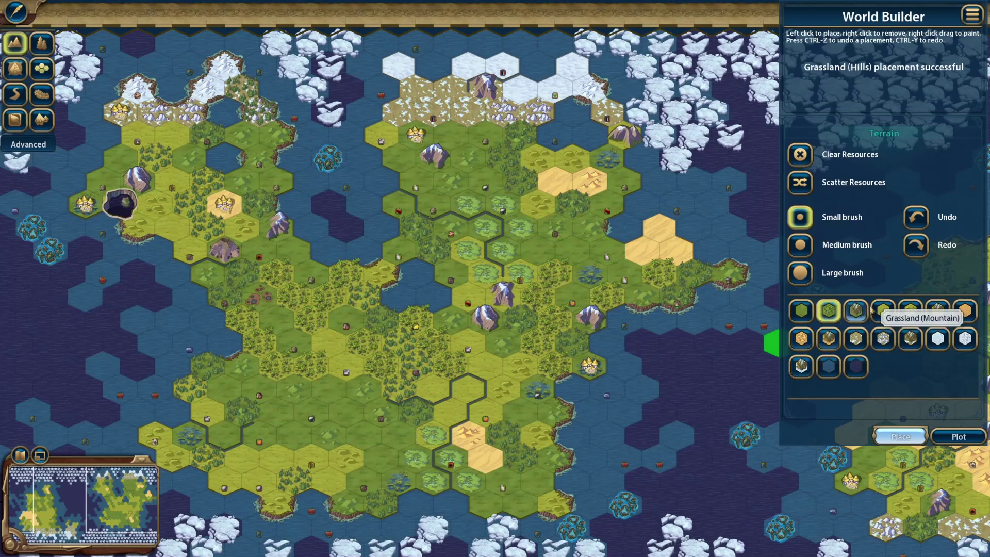
{"action": "left_click", "coordinate": [800, 245]}
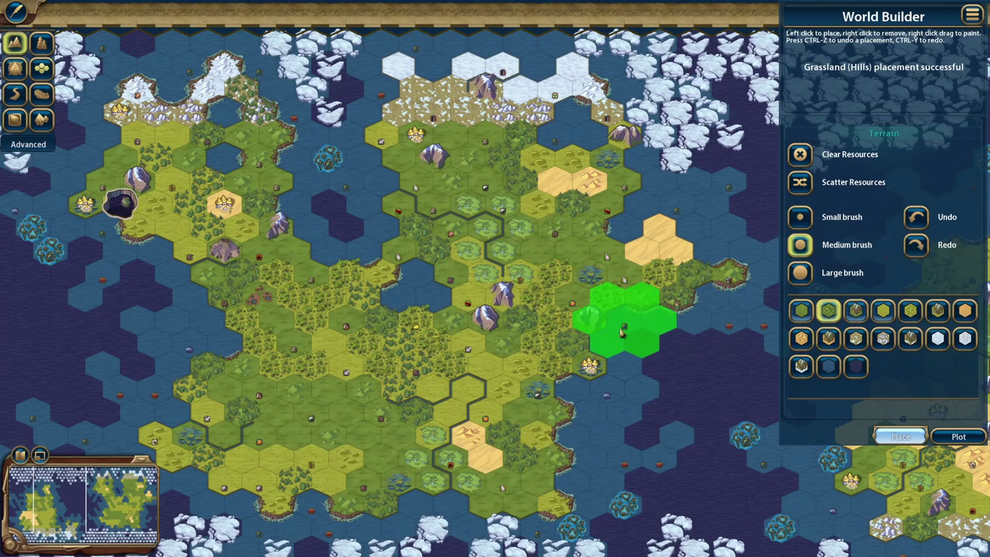
{"action": "left_click", "coordinate": [648, 409]}
{"action": "left_click", "coordinate": [703, 344]}
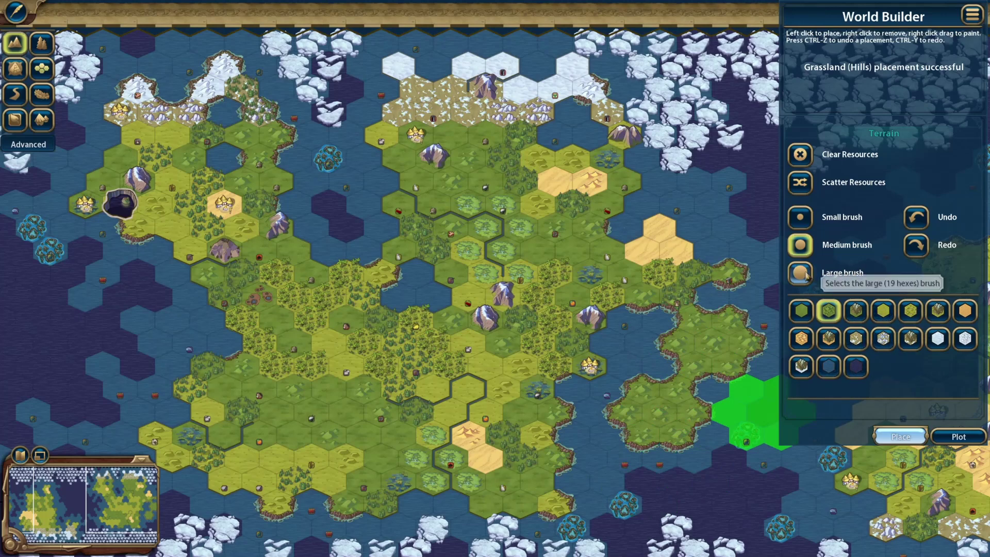
{"action": "left_click", "coordinate": [853, 275]}
{"action": "left_click", "coordinate": [78, 332]}
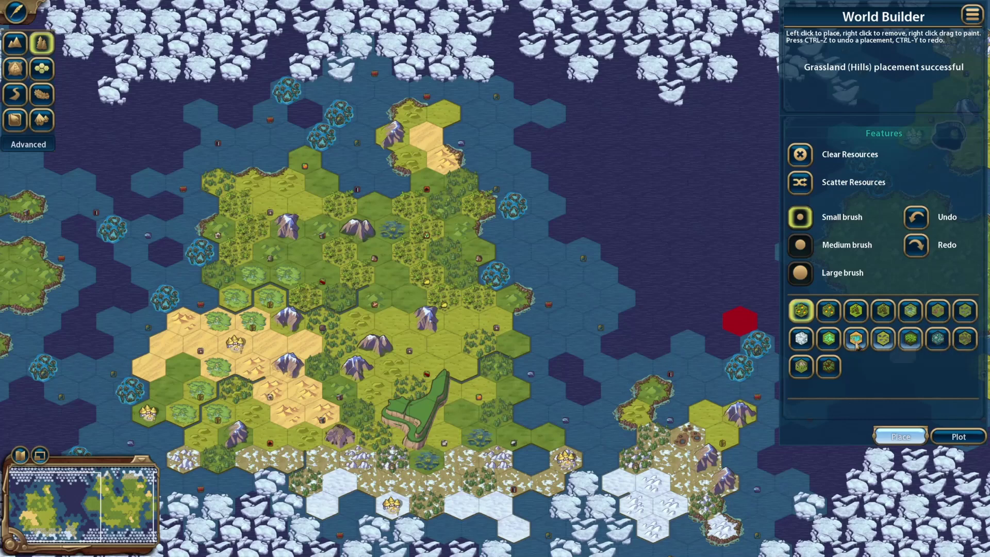
Step: Place the Giant's Causeway natural wonder on a northern coastal hex of the continent
{"action": "left_click", "coordinate": [15, 69]}
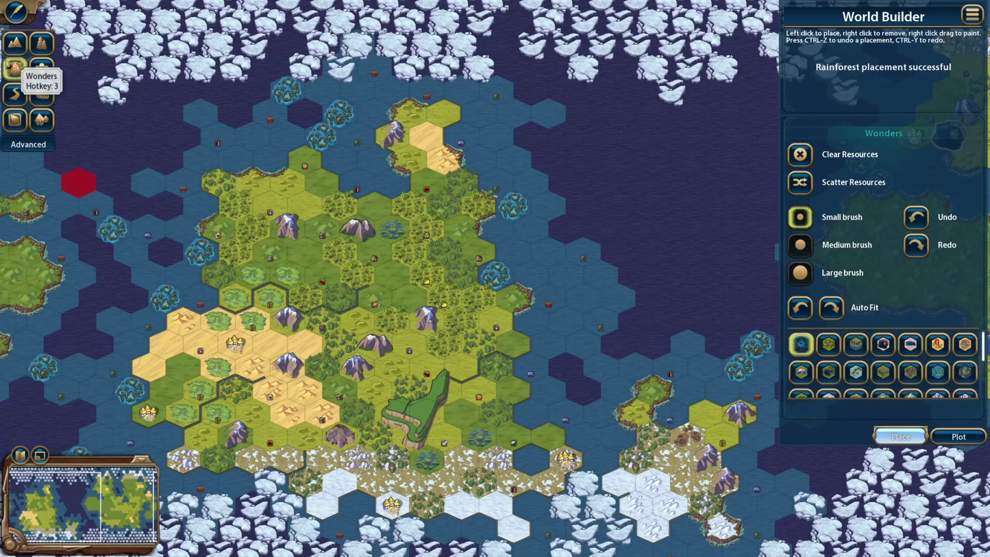
{"action": "left_click", "coordinate": [829, 372]}
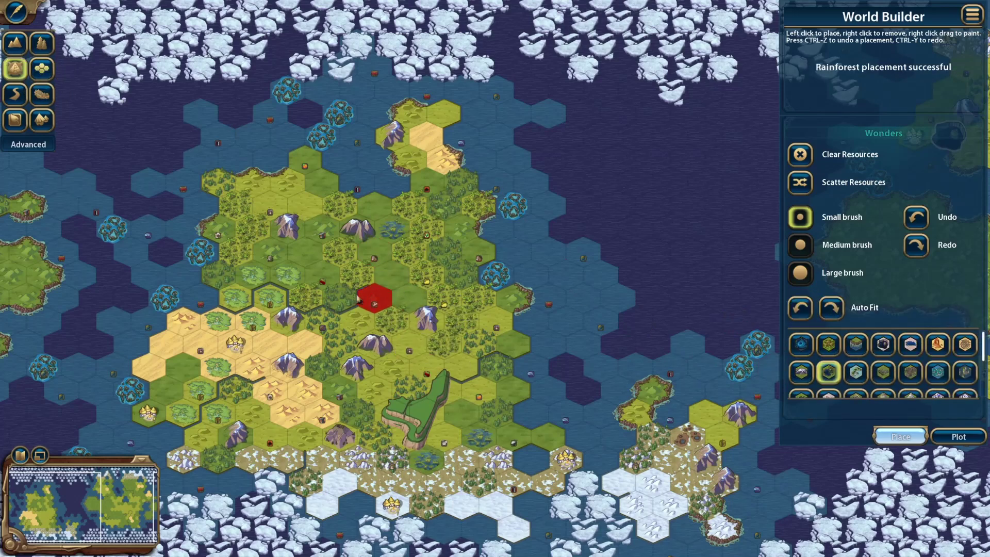
{"action": "left_click", "coordinate": [858, 373]}
{"action": "left_click", "coordinate": [883, 372]}
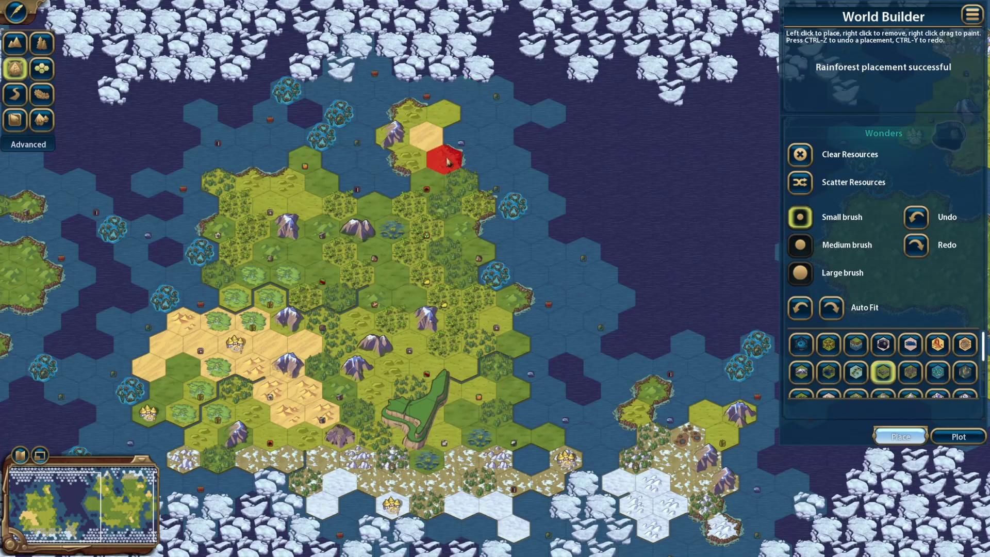
{"action": "left_click", "coordinate": [464, 168]}
{"action": "left_click", "coordinate": [15, 94]}
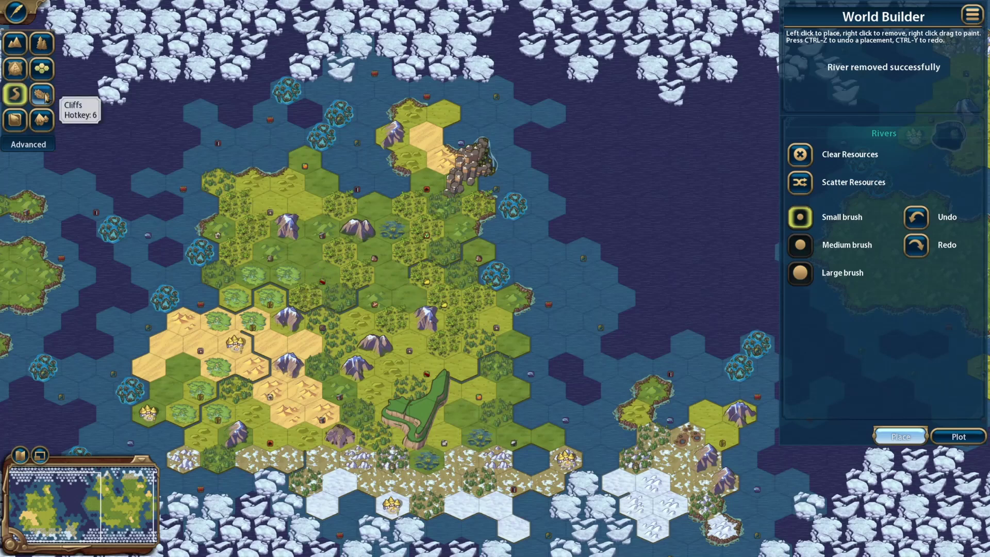
Step: Add several cliff edges along the continent's coastline
{"action": "left_click", "coordinate": [516, 393]}
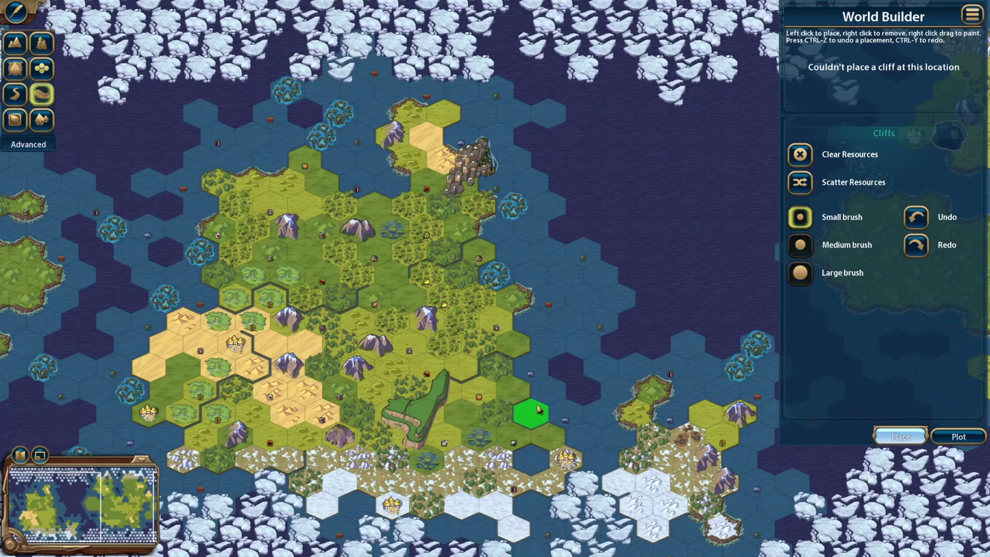
{"action": "left_click", "coordinate": [497, 368]}
{"action": "left_click", "coordinate": [516, 390]}
{"action": "left_click", "coordinate": [498, 366]}
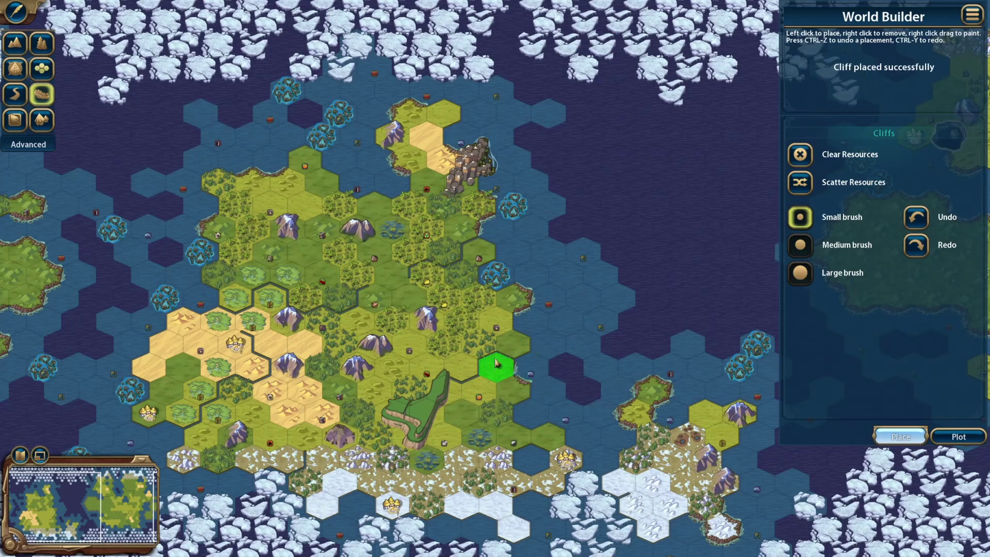
{"action": "scroll", "coordinate": [508, 395], "scroll_direction": "up", "scroll_amount": 1}
{"action": "left_click", "coordinate": [529, 373]}
{"action": "left_click", "coordinate": [520, 343]}
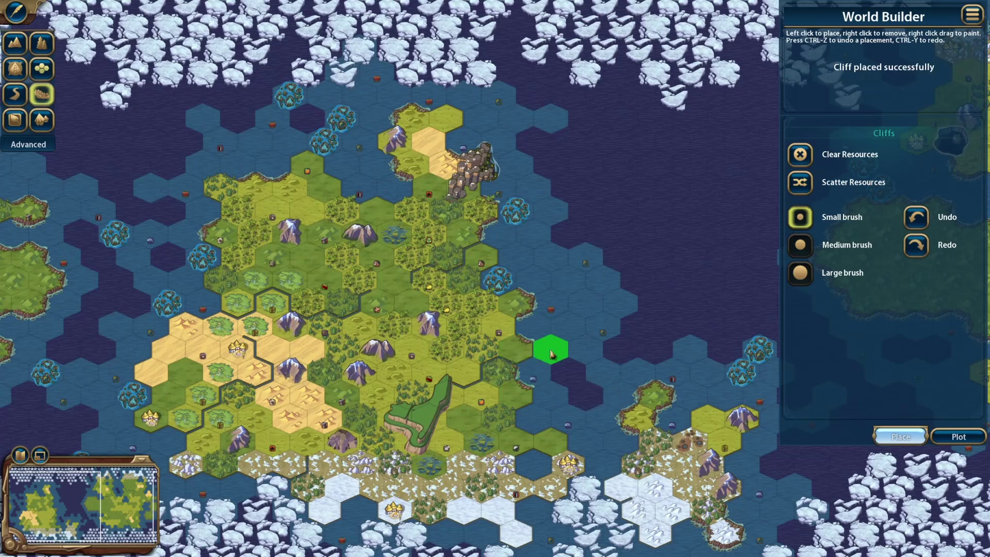
{"action": "left_click", "coordinate": [524, 373]}
{"action": "left_click", "coordinate": [516, 348]}
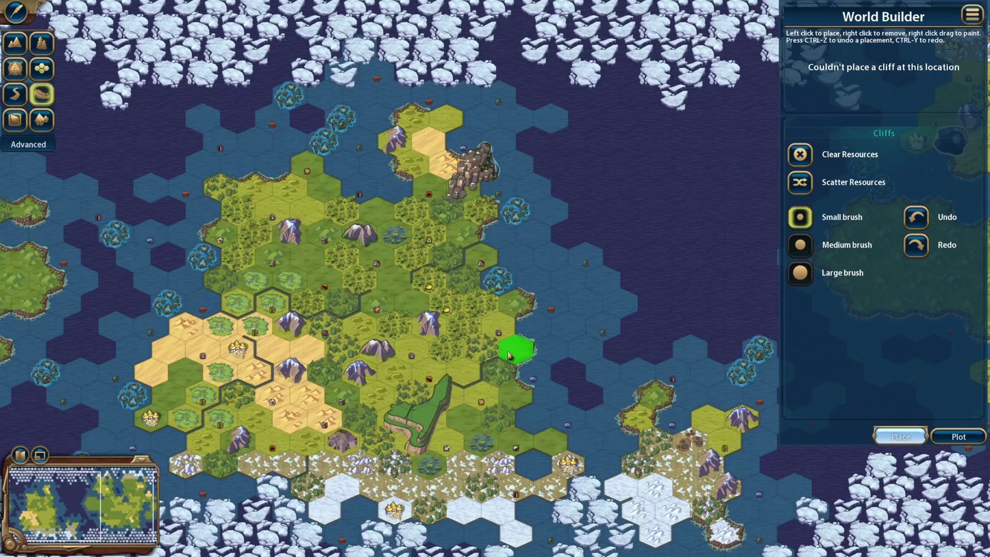
Step: Place tribal villages on two central hexes of the continent
{"action": "key", "text": "7"}
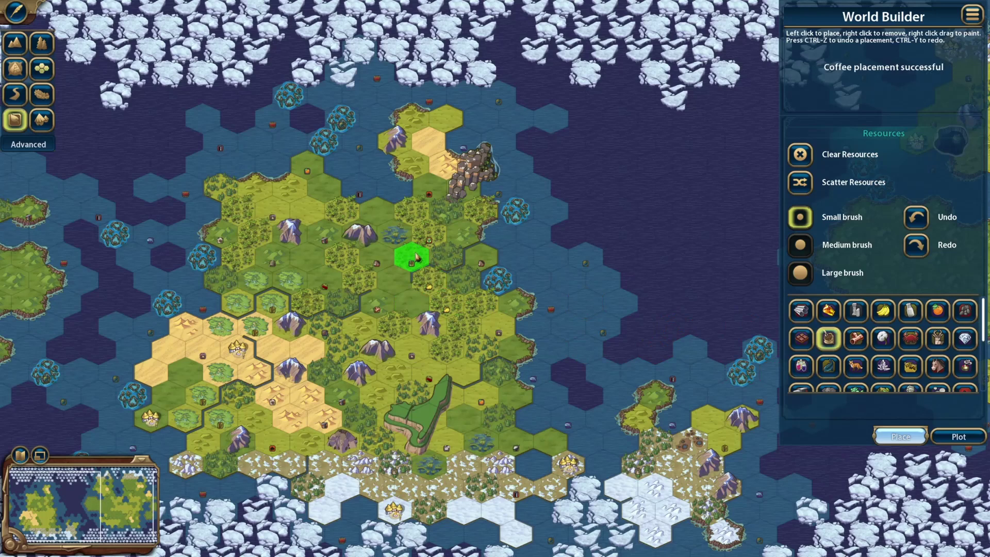
{"action": "key", "text": "8"}
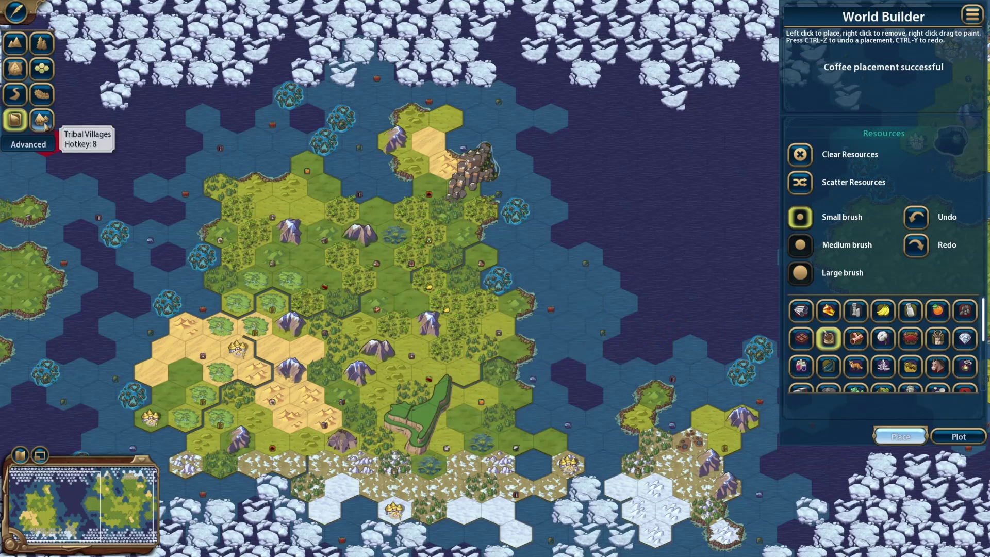
{"action": "left_click", "coordinate": [307, 260]}
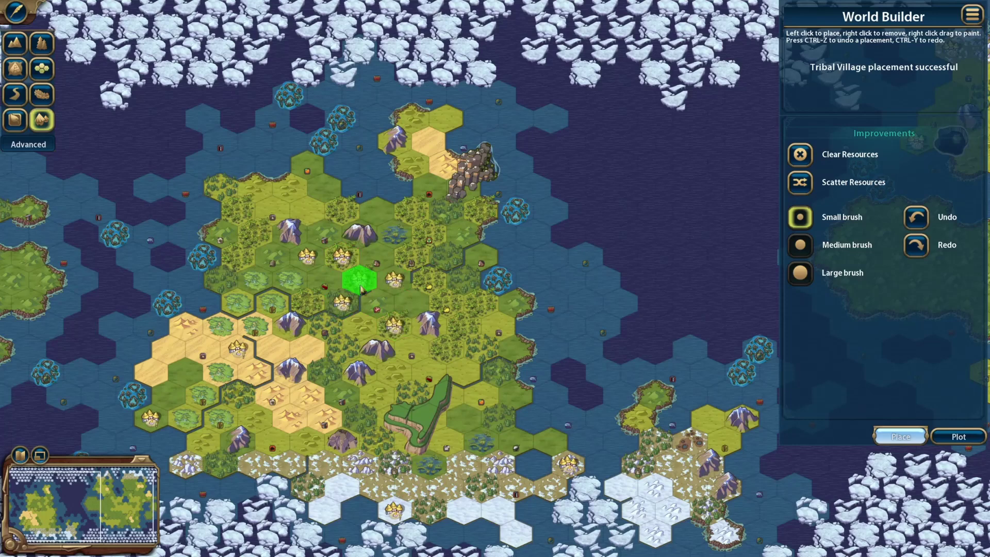
{"action": "left_click", "coordinate": [408, 305]}
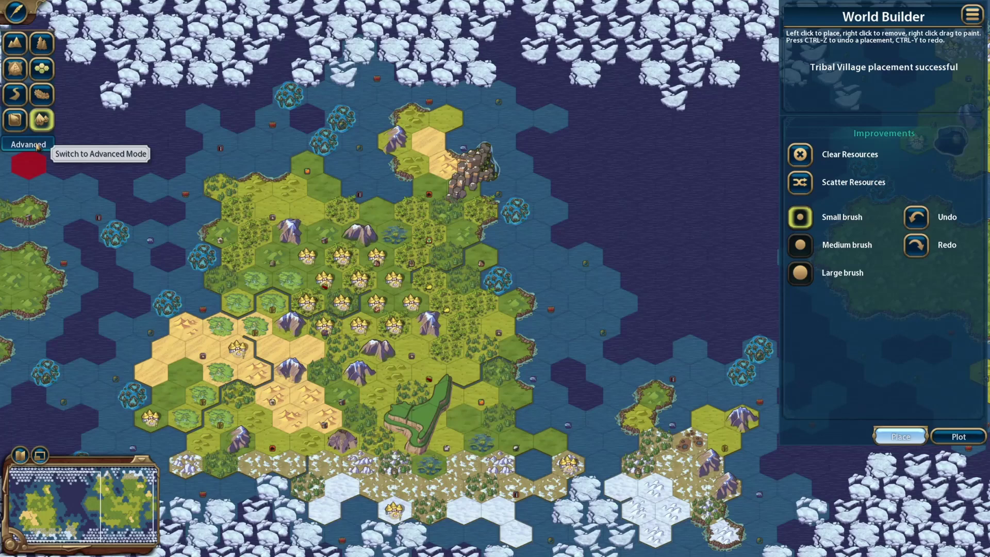
Step: Switch to Advanced Mode and keep the human player at Civilization level in the Player Editor
{"action": "left_click", "coordinate": [37, 146]}
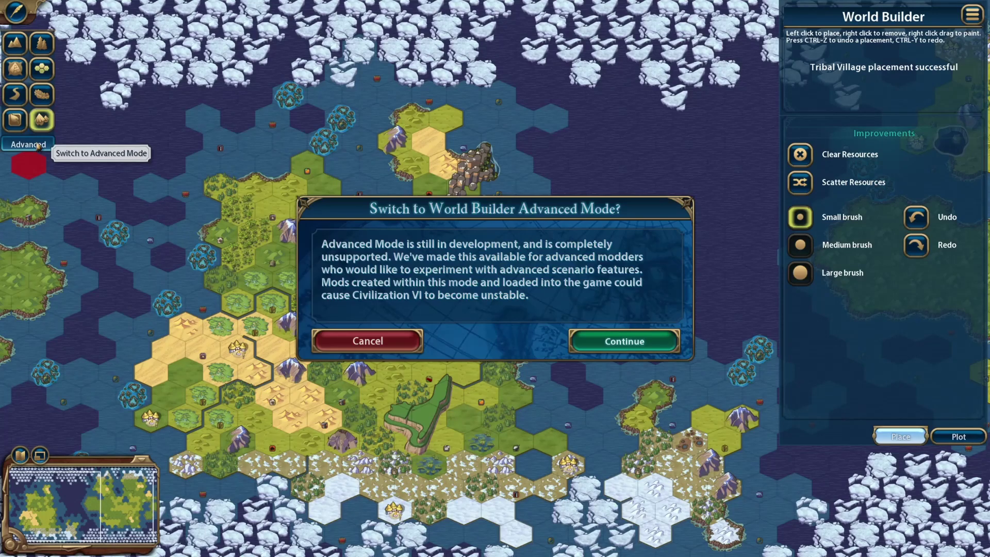
{"action": "left_click", "coordinate": [598, 345]}
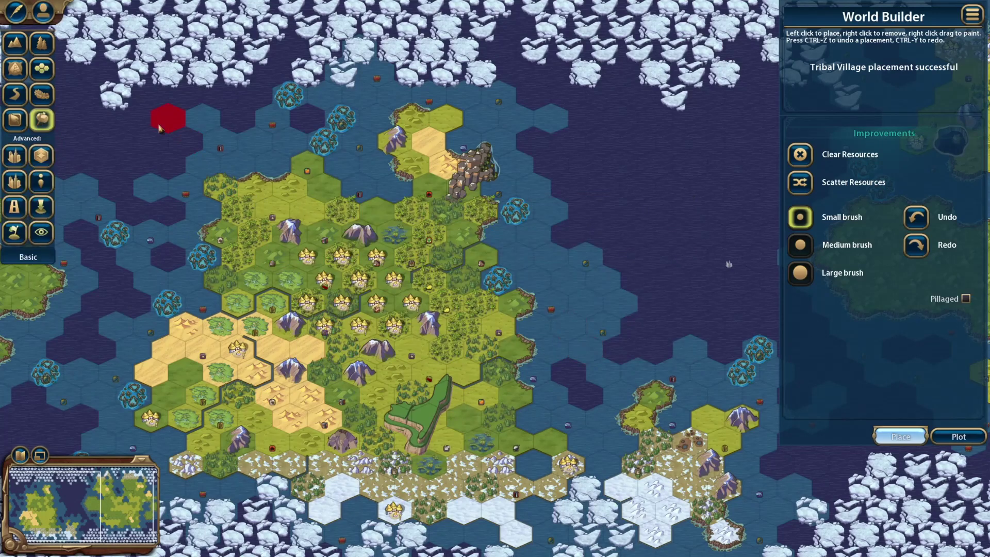
{"action": "left_click", "coordinate": [45, 14]}
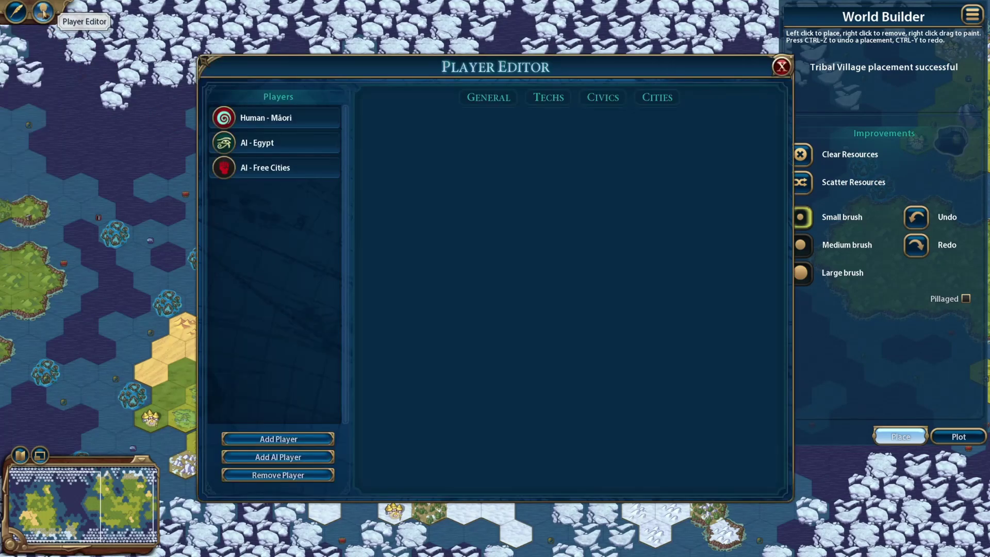
{"action": "left_click", "coordinate": [282, 120]}
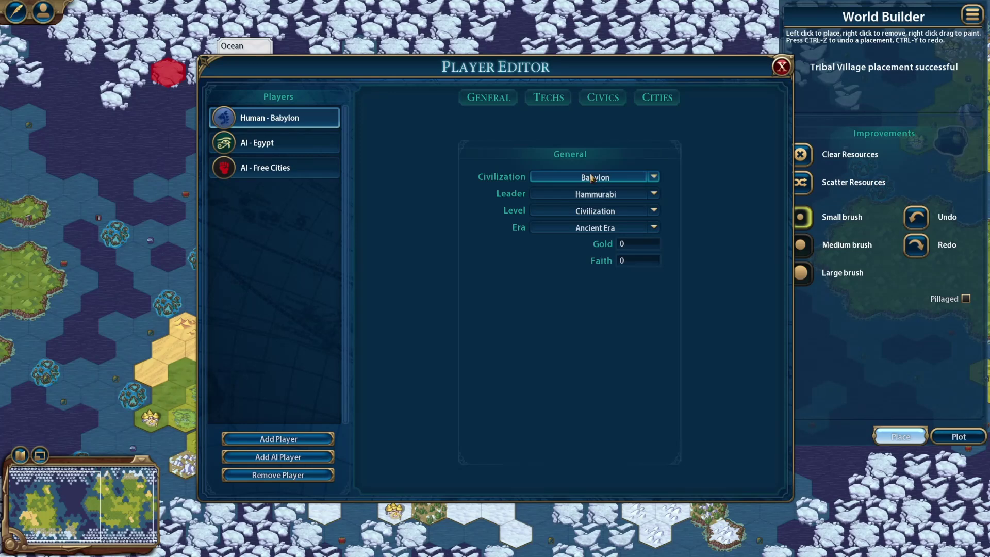
{"action": "left_click", "coordinate": [608, 215]}
{"action": "left_click", "coordinate": [608, 256]}
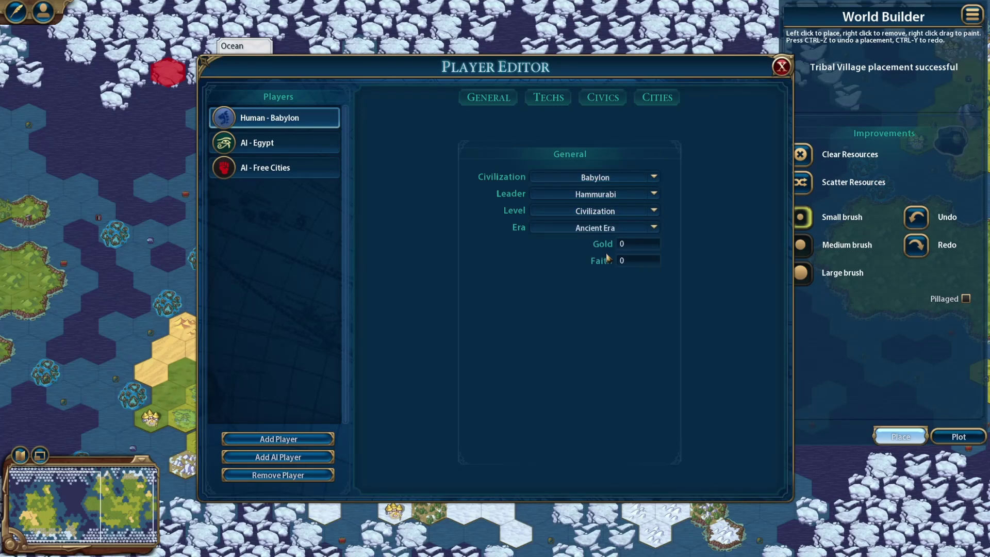
Step: Change Egypt's leader to Catherine de Medici and add Akkad as an AI City-State
{"action": "left_click", "coordinate": [296, 146]}
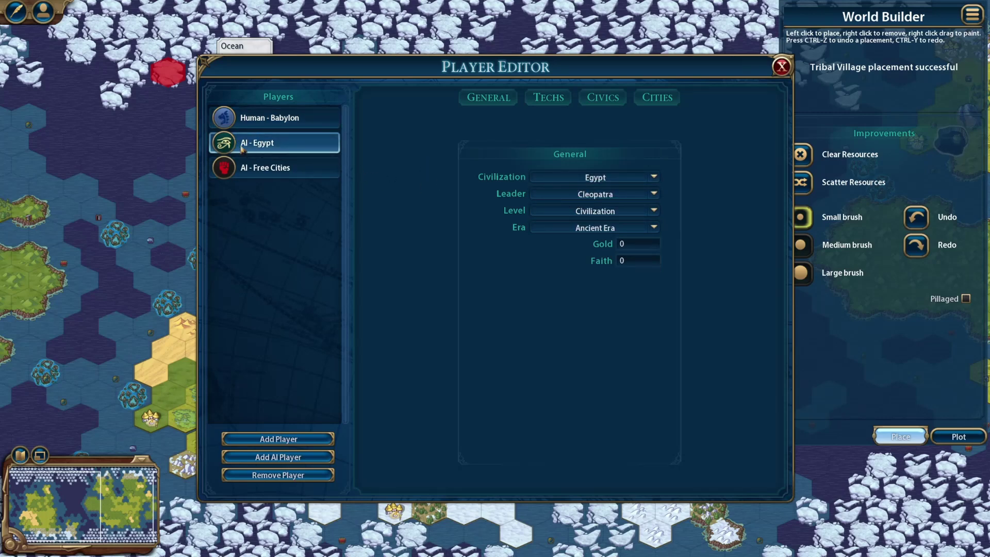
{"action": "left_click", "coordinate": [595, 194]}
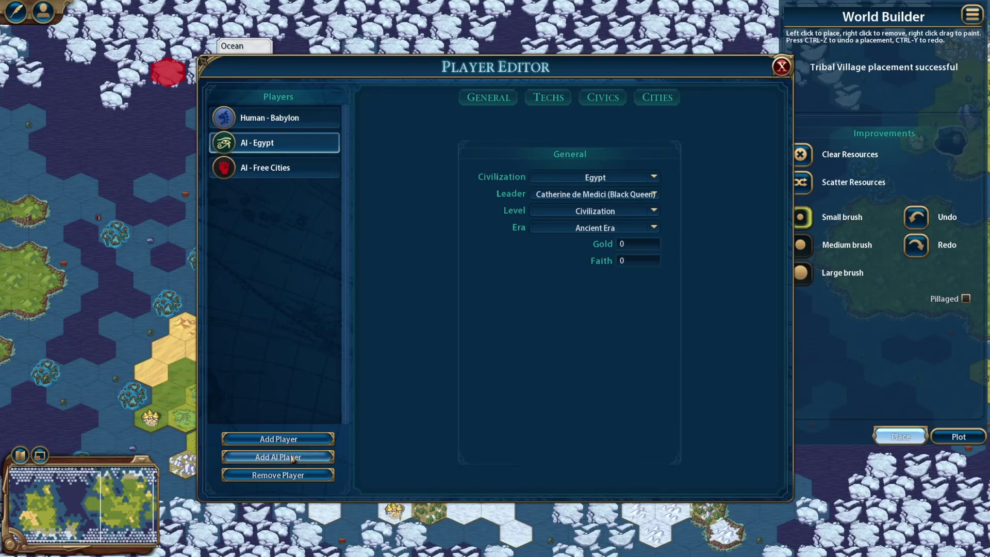
{"action": "left_click", "coordinate": [270, 457]}
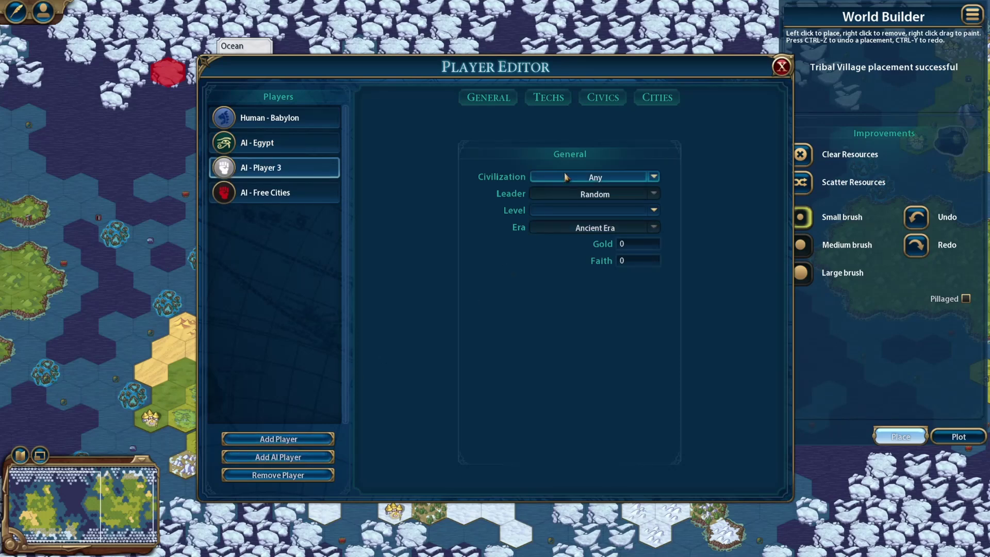
{"action": "left_click", "coordinate": [565, 175]}
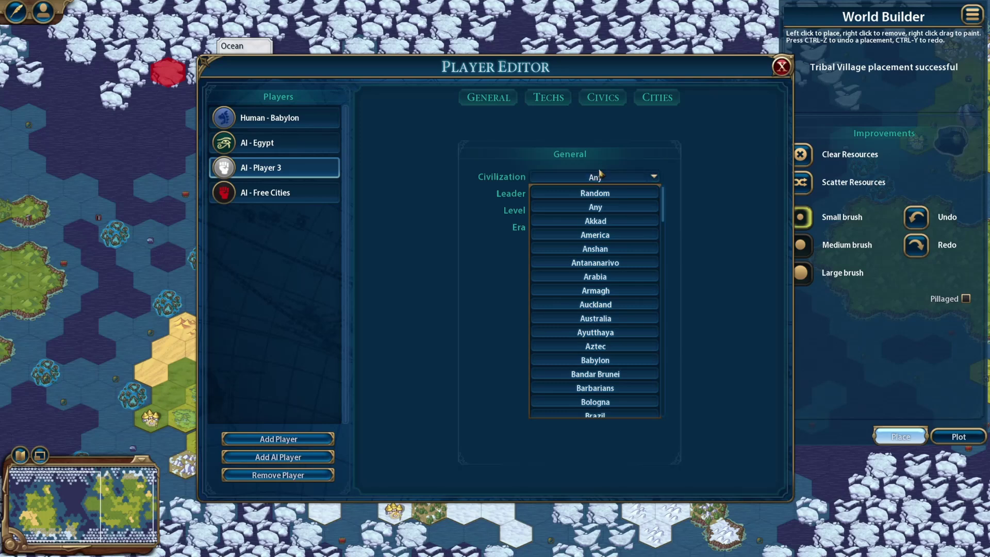
{"action": "left_click", "coordinate": [604, 221]}
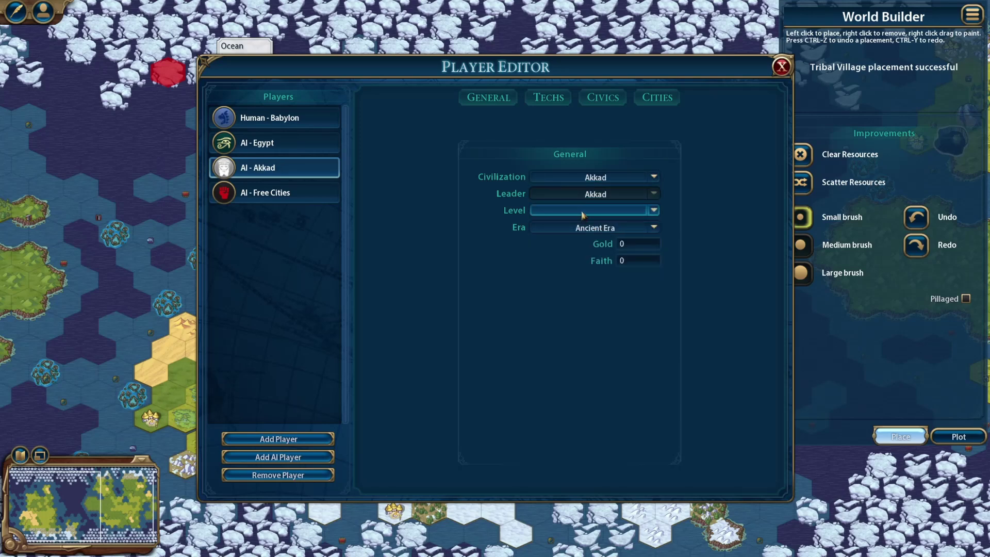
{"action": "left_click", "coordinate": [583, 214]}
{"action": "left_click", "coordinate": [587, 240]}
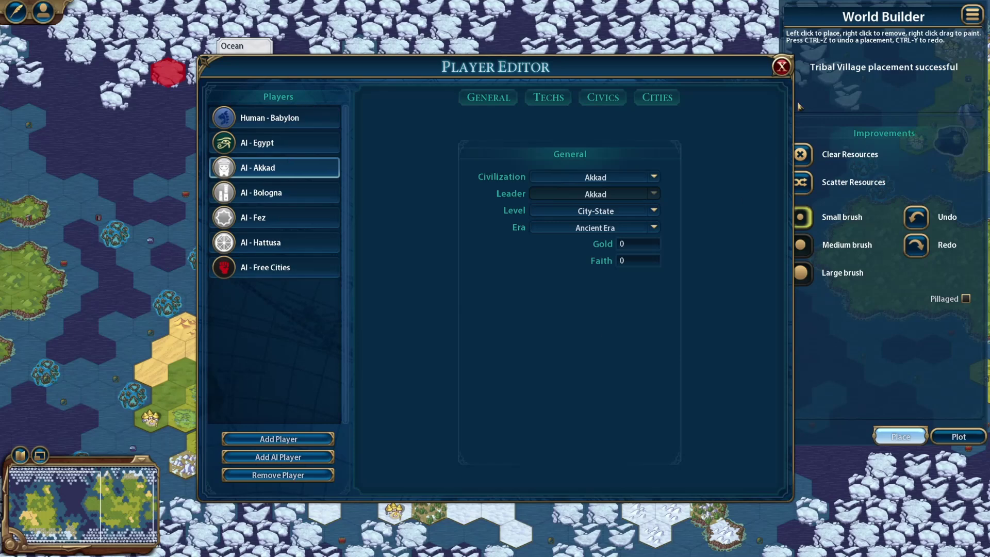
{"action": "key", "text": "Escape"}
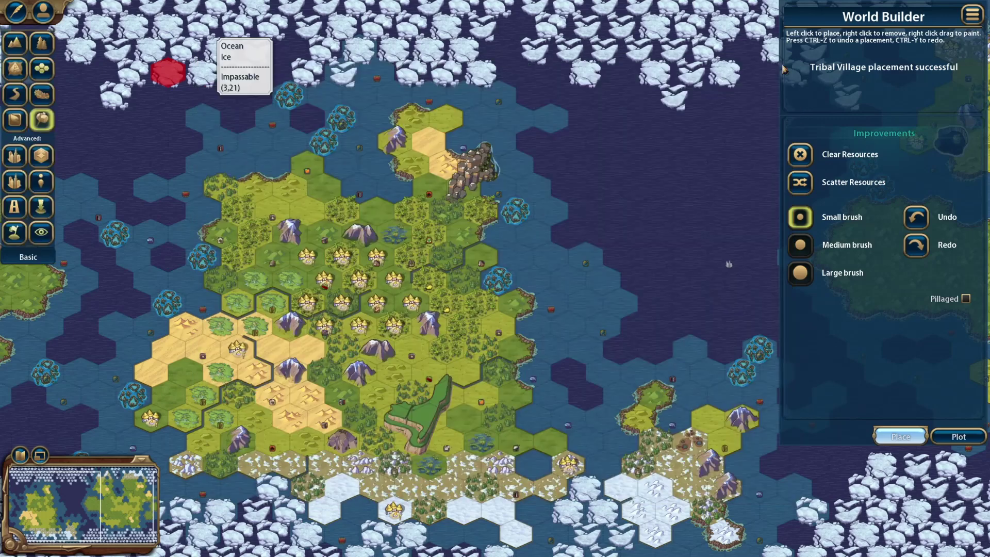
Step: Place start positions for Babylon, Egypt and Akkad on the map
{"action": "left_click", "coordinate": [40, 208]}
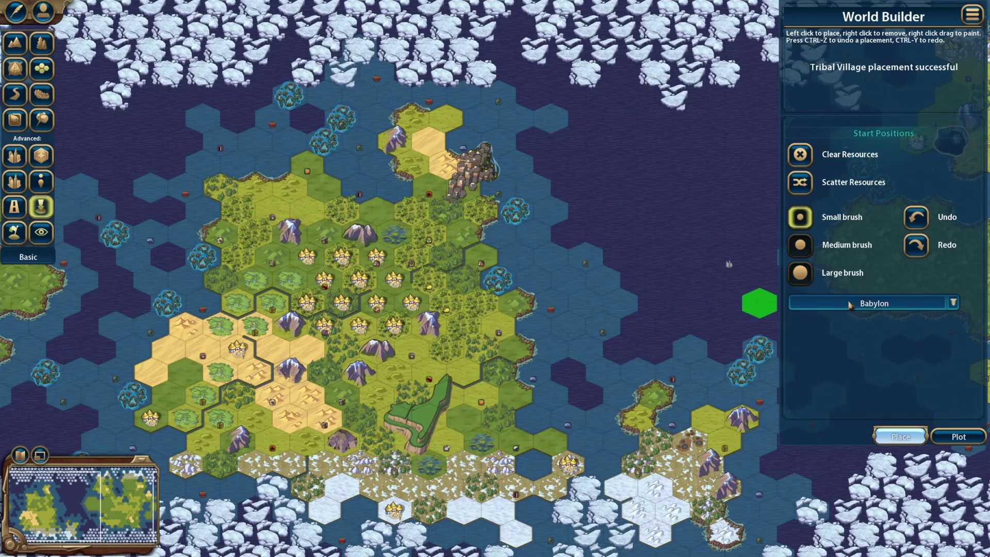
{"action": "left_click", "coordinate": [898, 308]}
{"action": "left_click", "coordinate": [885, 321]}
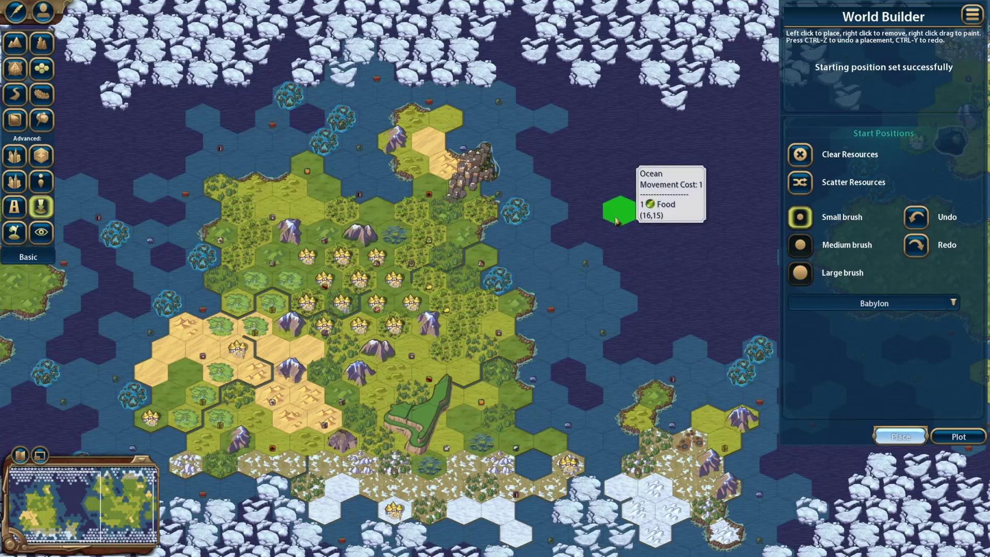
{"action": "left_click", "coordinate": [854, 303]}
{"action": "left_click", "coordinate": [875, 333]}
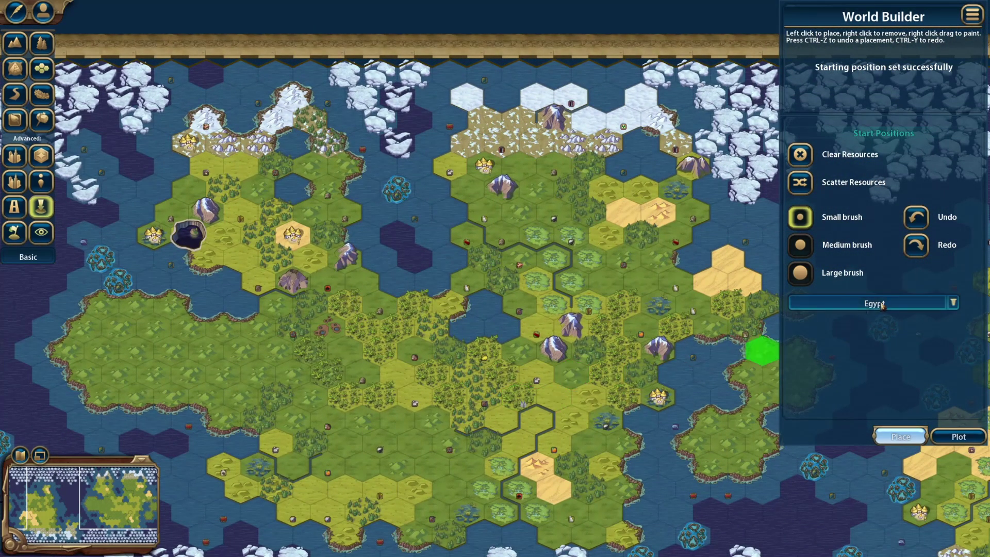
{"action": "left_click", "coordinate": [858, 305]}
{"action": "left_click", "coordinate": [852, 343]}
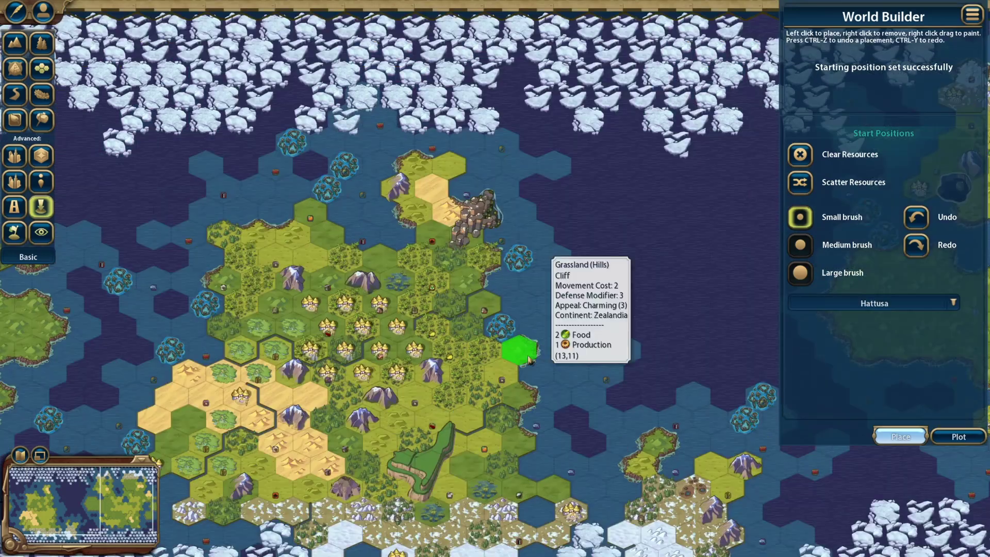
{"action": "key", "text": "Escape"}
Step: Save the map, overwriting Map1
{"action": "left_click", "coordinate": [496, 213]}
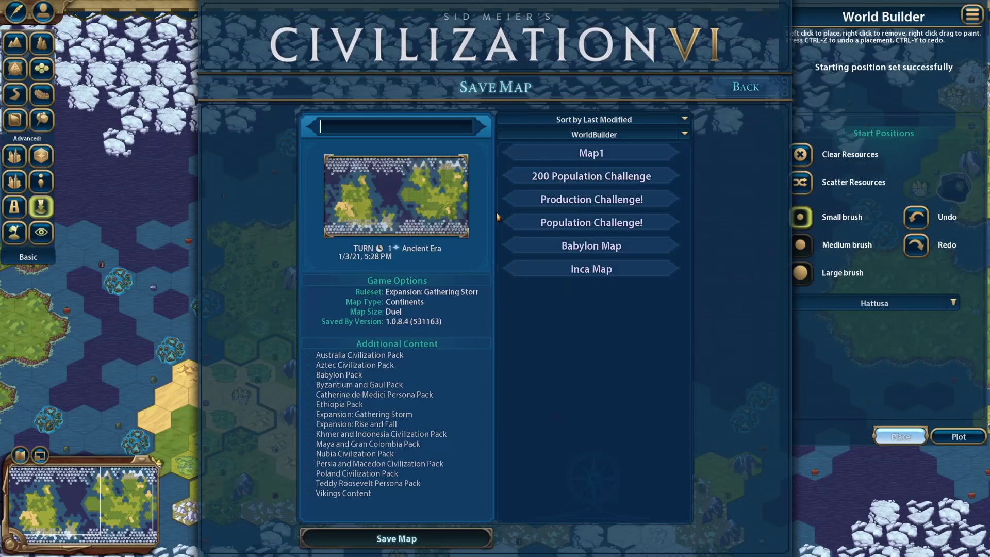
{"action": "left_click", "coordinate": [576, 154]}
{"action": "left_click", "coordinate": [422, 540]}
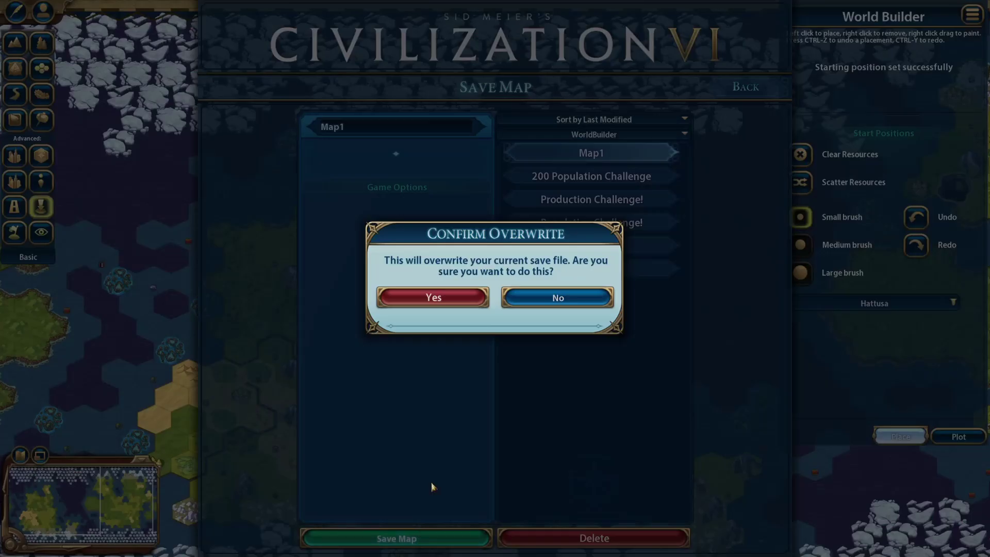
{"action": "left_click", "coordinate": [463, 305]}
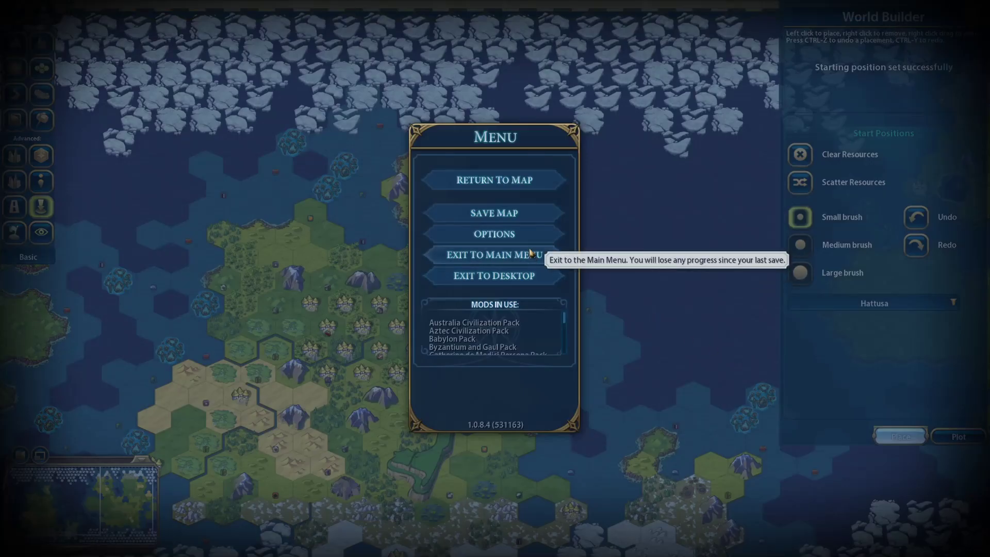
Step: Exit World Builder to the main menu and show the Single Player options
{"action": "left_click", "coordinate": [511, 254]}
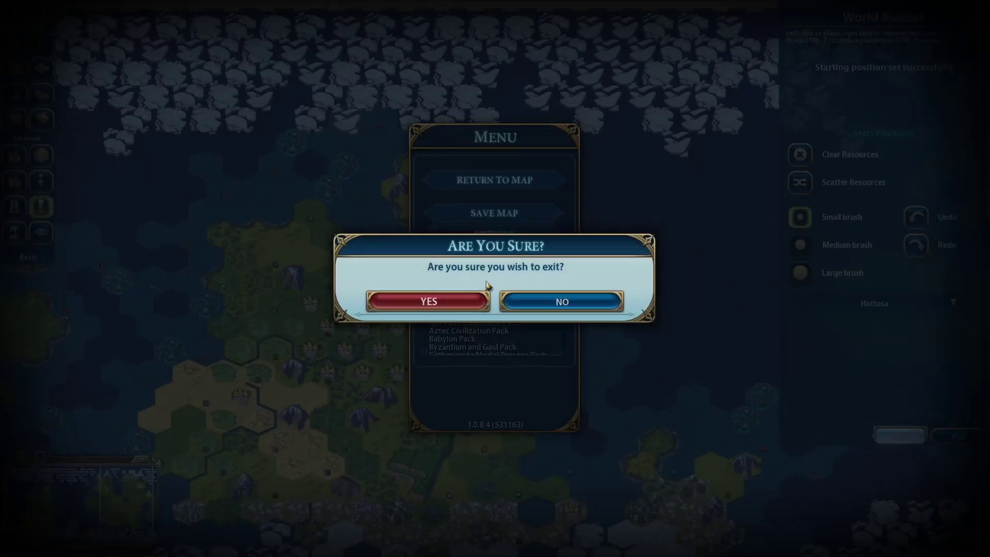
{"action": "left_click", "coordinate": [462, 302]}
{"action": "left_click", "coordinate": [495, 234]}
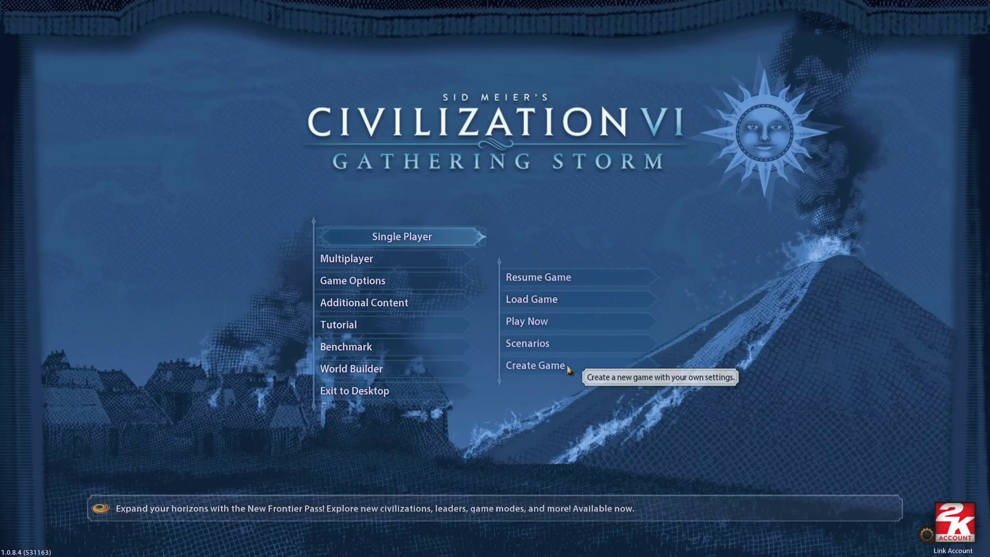
Step: Create a new game on the Untitled Map, leaving the leader as Random Leader
{"action": "left_click", "coordinate": [537, 366]}
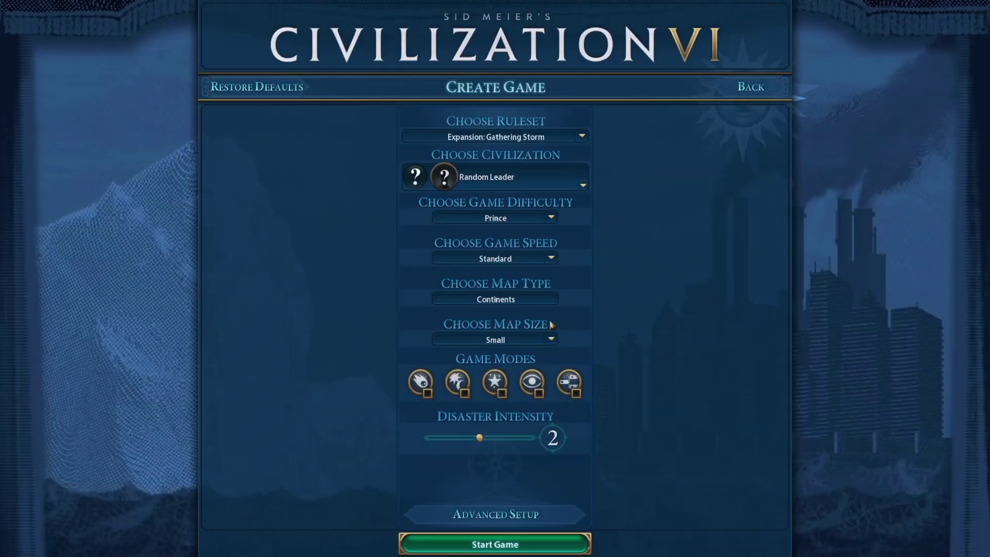
{"action": "left_click", "coordinate": [508, 300]}
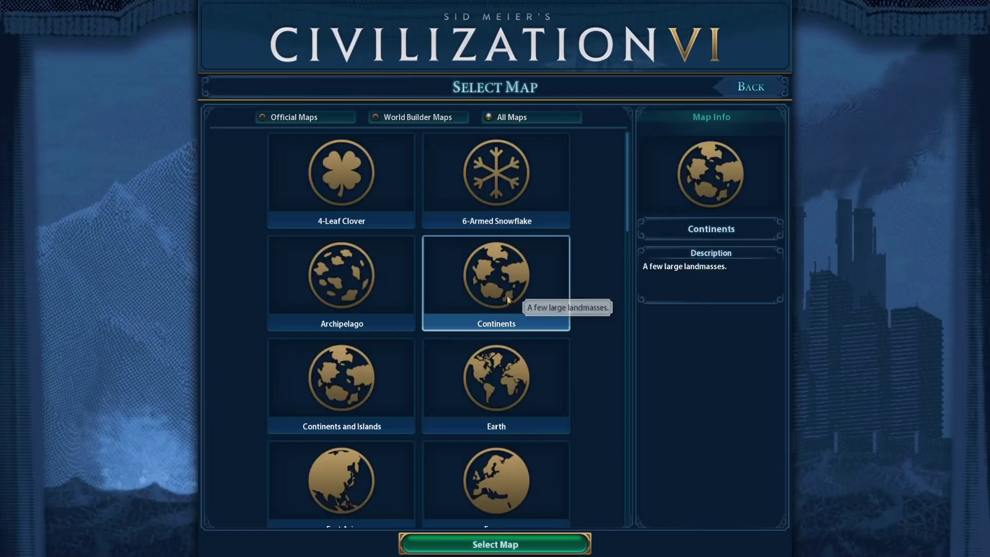
{"action": "scroll", "coordinate": [508, 299], "scroll_direction": "down", "scroll_amount": 10}
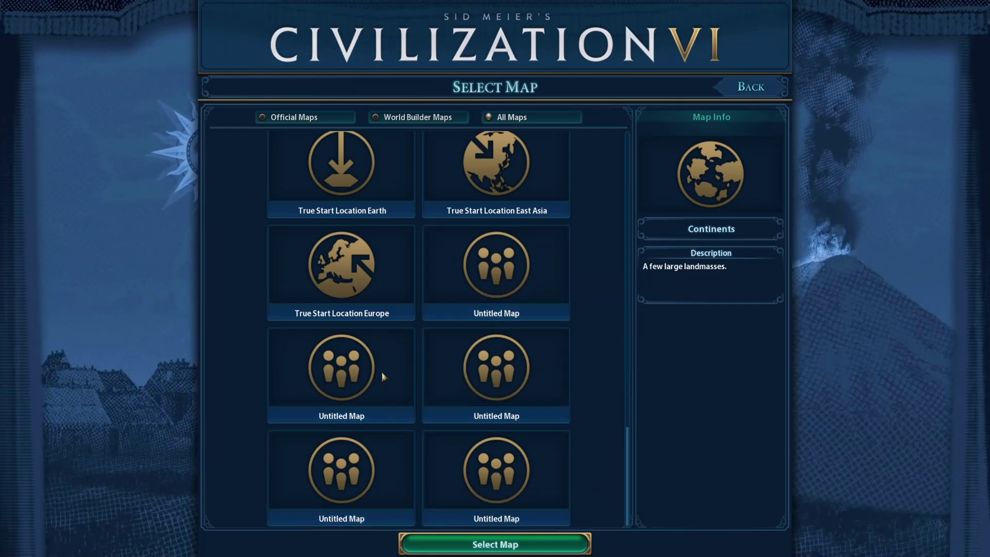
{"action": "left_click", "coordinate": [499, 274]}
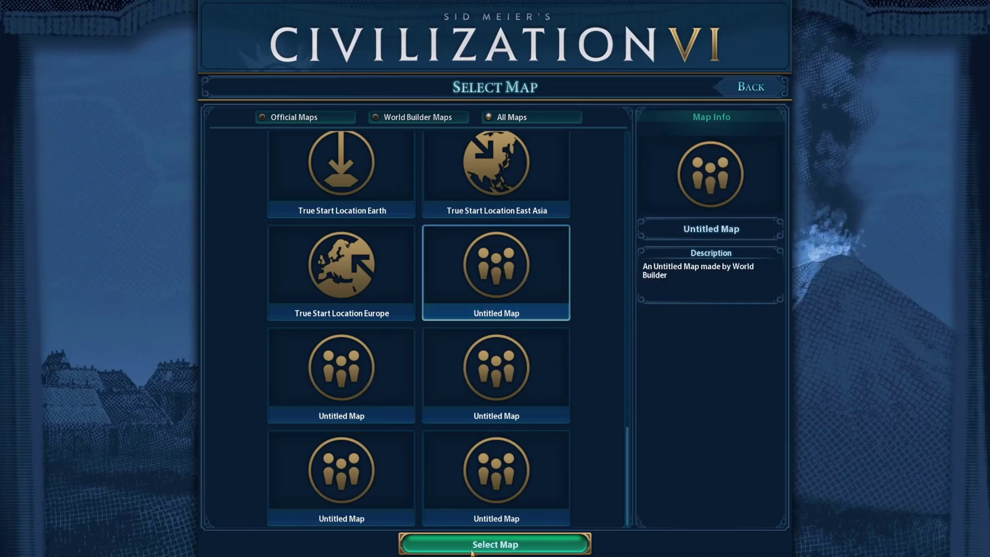
{"action": "left_click", "coordinate": [495, 545]}
{"action": "left_click", "coordinate": [494, 177]}
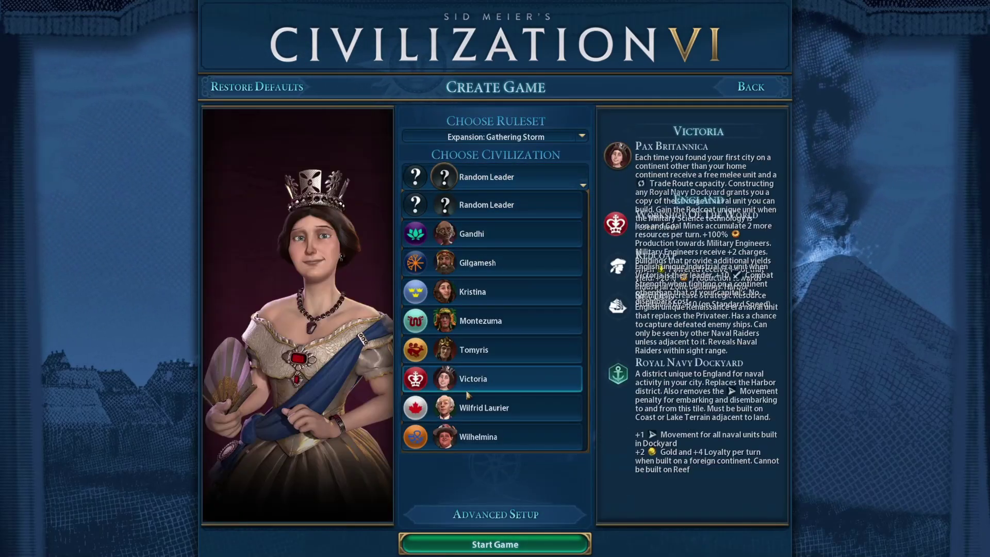
{"action": "left_click", "coordinate": [492, 205]}
Step: Re-pick the custom map at Duel size, choose Hammurabi as leader, and open Advanced Setup
{"action": "left_click", "coordinate": [516, 305]}
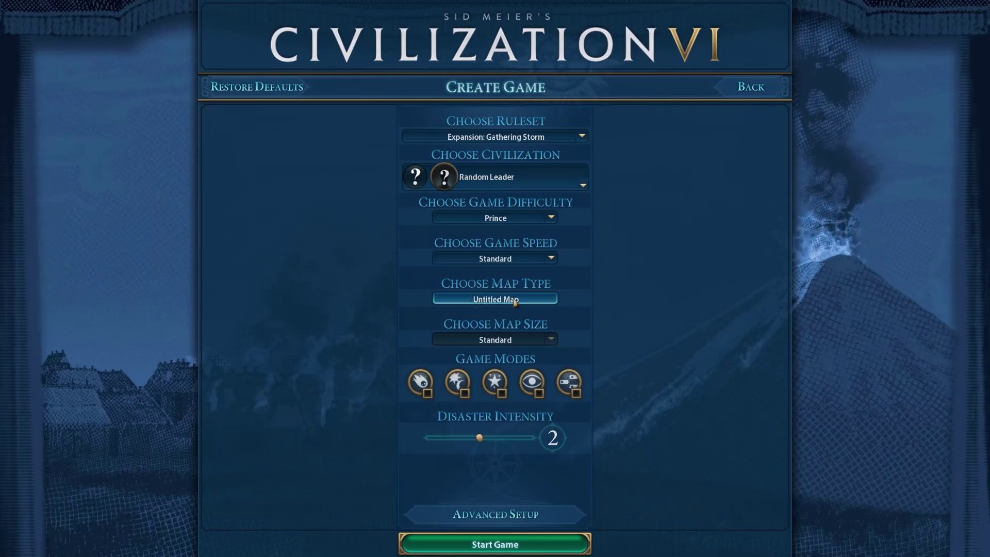
{"action": "double_click", "coordinate": [356, 351]}
{"action": "left_click", "coordinate": [481, 175]}
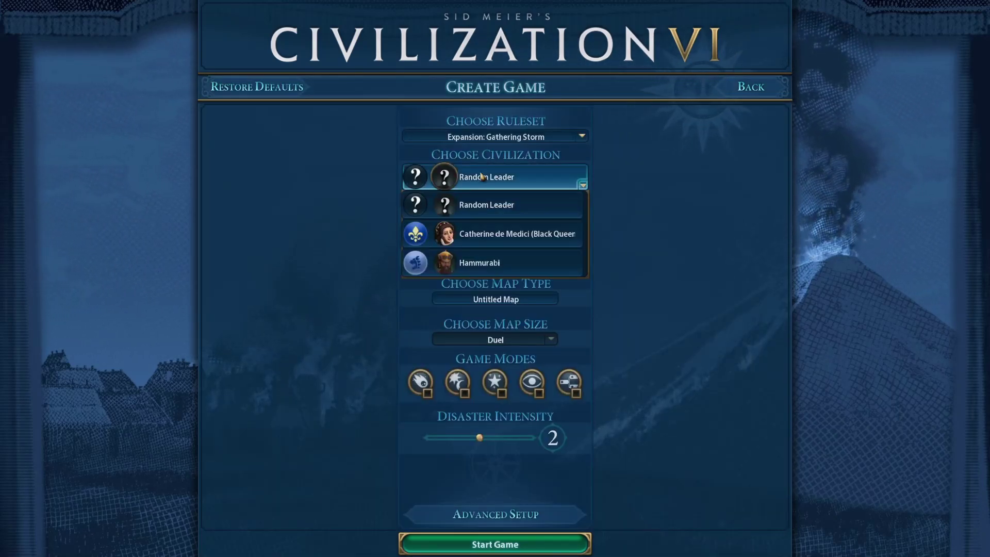
{"action": "left_click", "coordinate": [490, 261]}
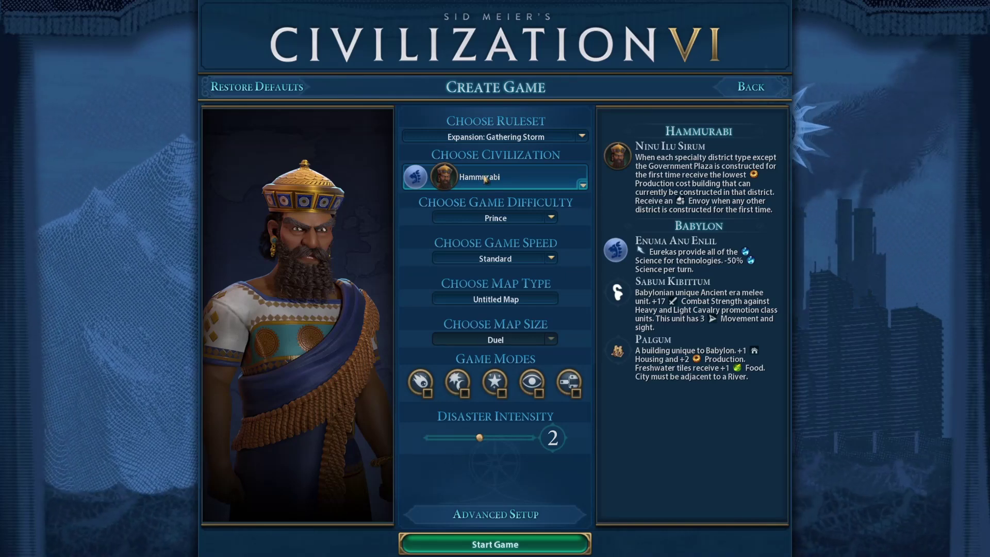
{"action": "left_click", "coordinate": [496, 515]}
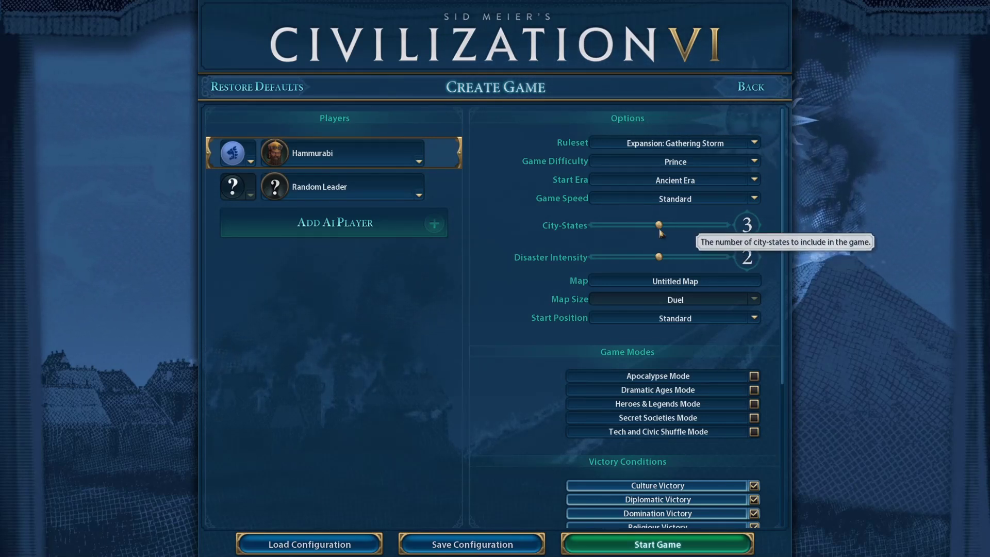
Step: Raise the City-States slider from 3 to 4
{"action": "left_click_drag", "start_coordinate": [667, 225], "coordinate": [675, 225]}
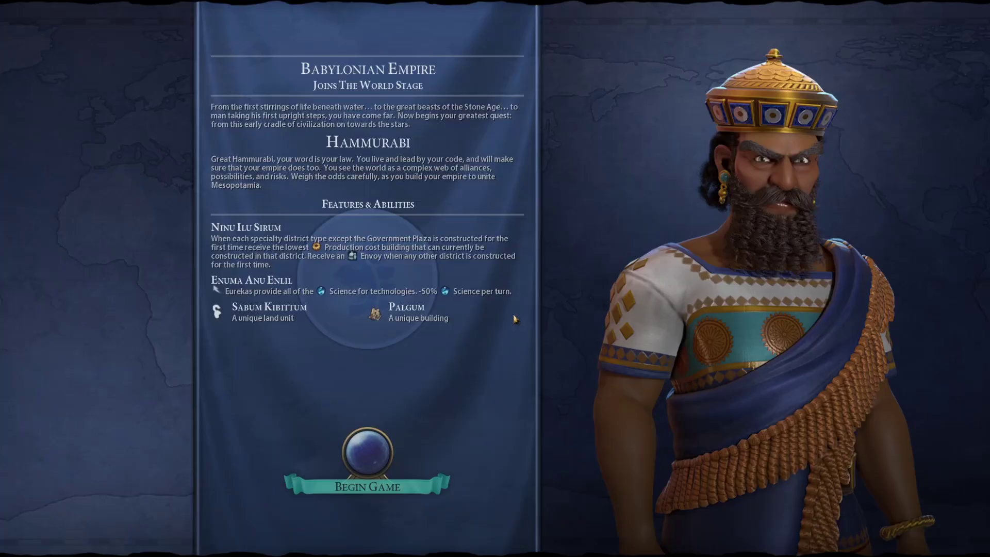
Step: Begin the game, dismiss the Inspiration popup, and turn on yield icons across the map
{"action": "left_click", "coordinate": [375, 454]}
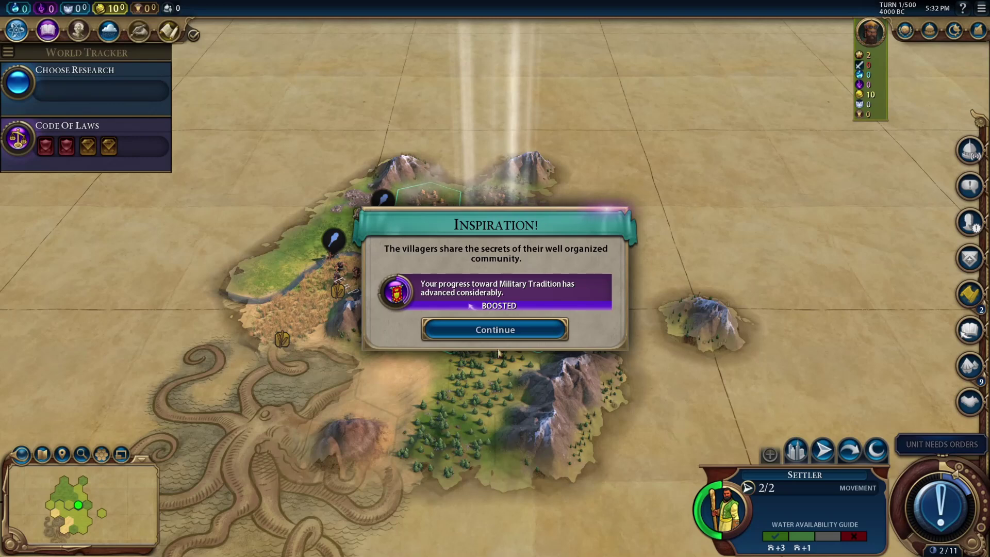
{"action": "left_click", "coordinate": [521, 330]}
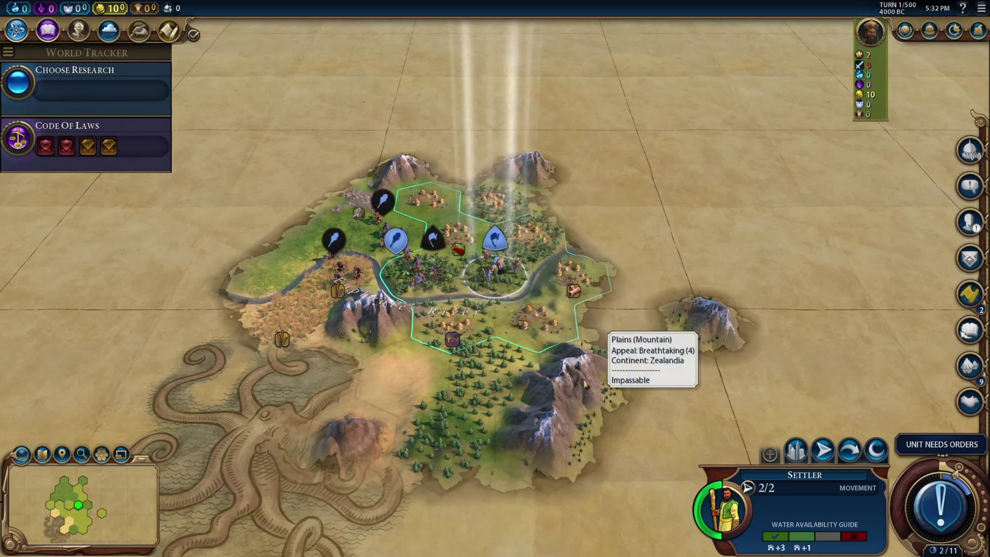
{"action": "scroll", "coordinate": [346, 375], "scroll_direction": "up", "scroll_amount": 3}
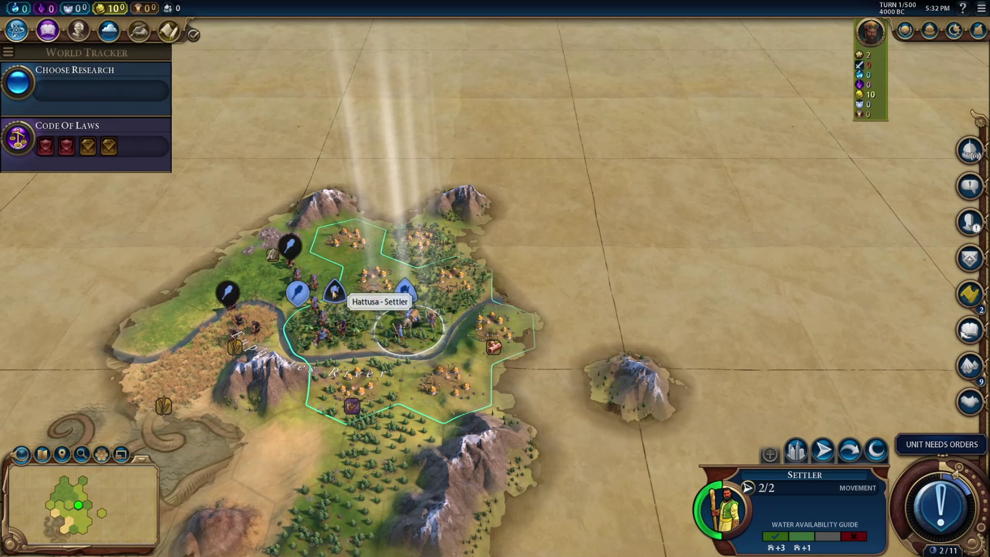
{"action": "left_click", "coordinate": [42, 454]}
{"action": "left_click", "coordinate": [133, 303]}
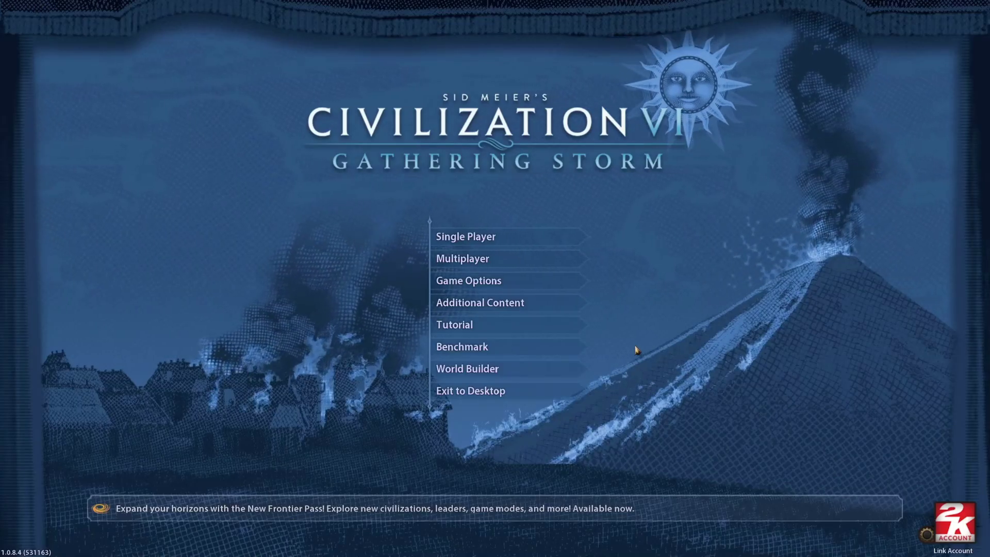
Step: Load the saved World Builder map Map1 for editing
{"action": "left_click", "coordinate": [505, 369]}
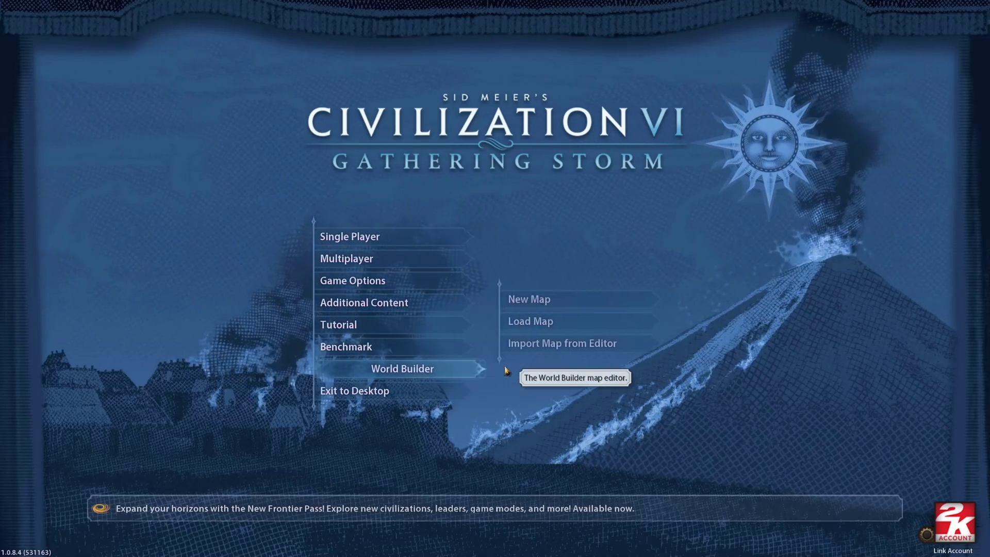
{"action": "left_click", "coordinate": [535, 326]}
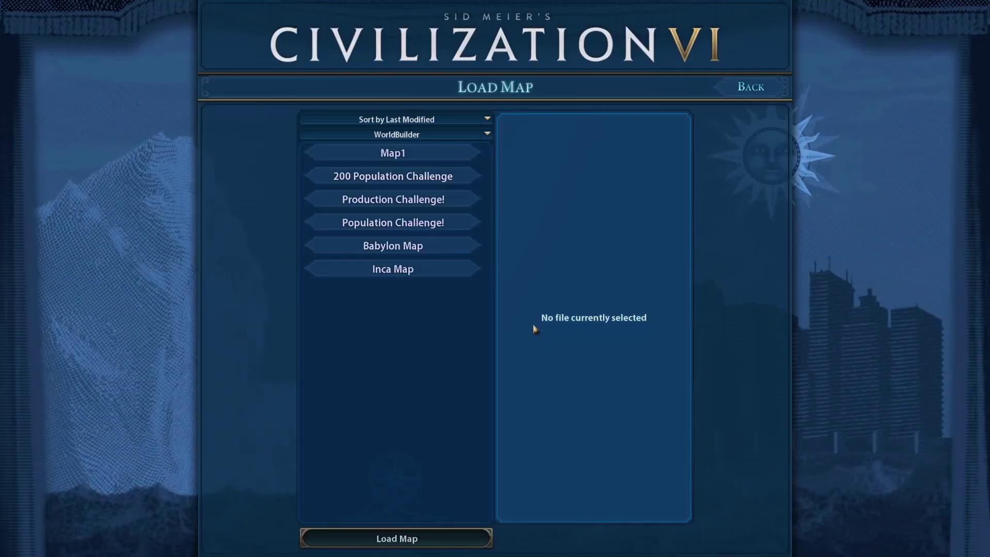
{"action": "left_click", "coordinate": [433, 154]}
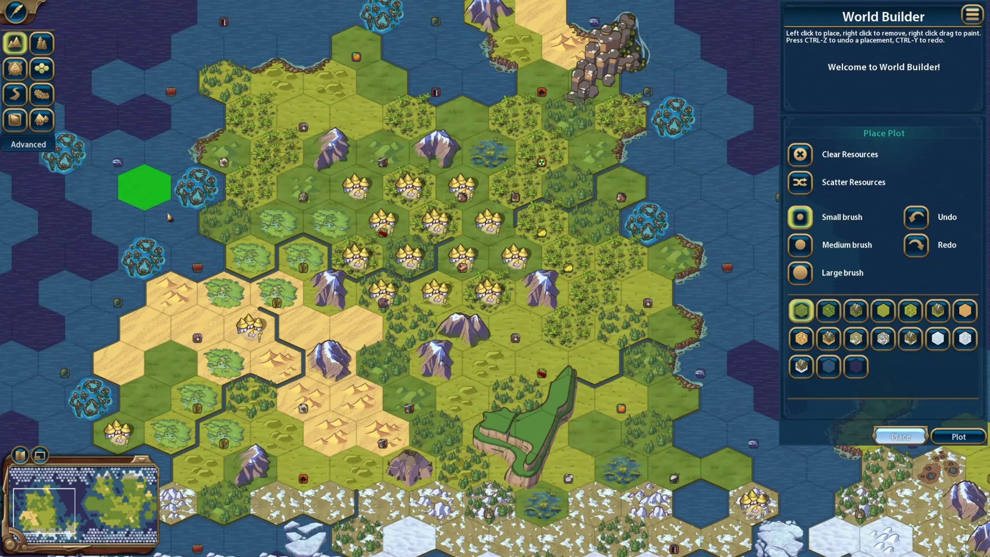
Step: Switch the World Builder to Advanced Mode, confirming the warning
{"action": "mouse_move", "coordinate": [176, 228]}
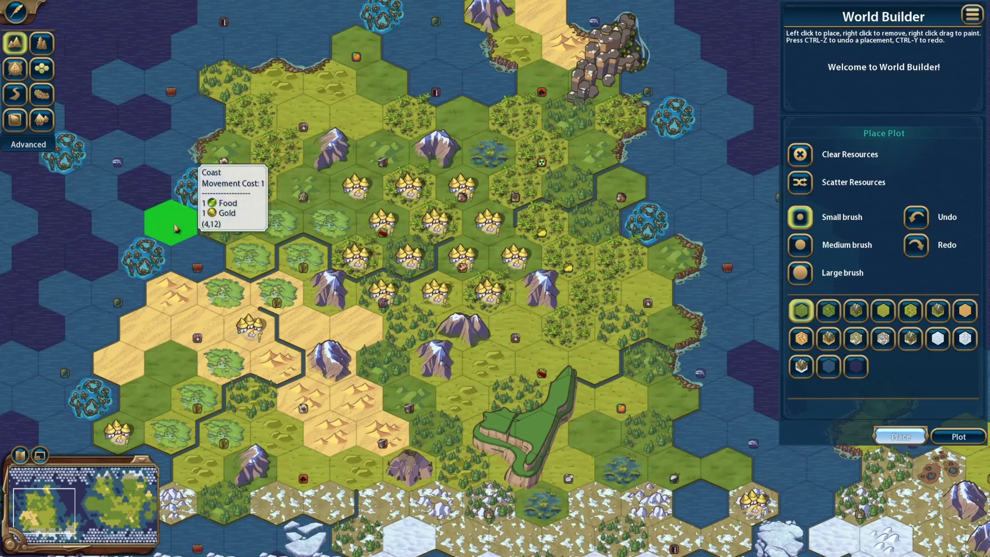
{"action": "mouse_move", "coordinate": [151, 436]}
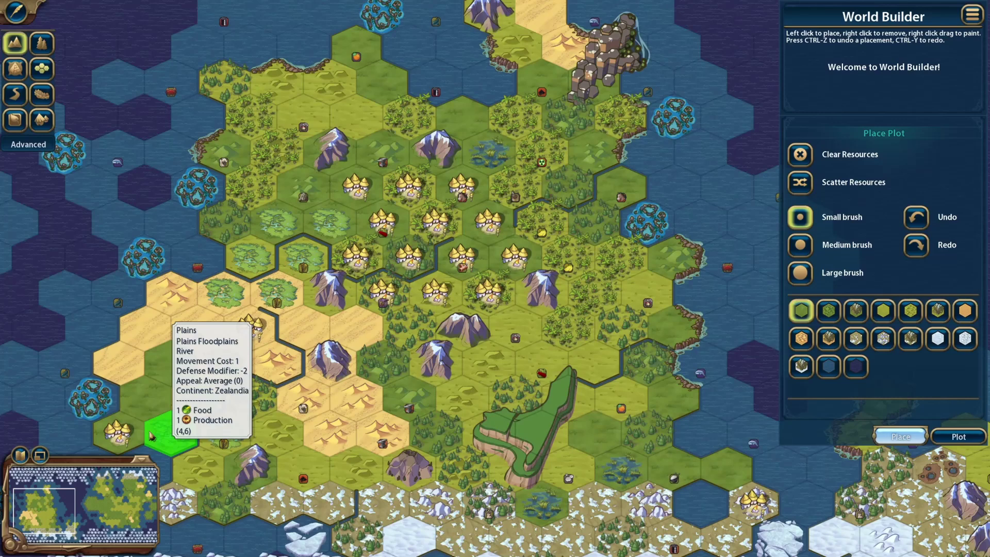
{"action": "left_click", "coordinate": [44, 146]}
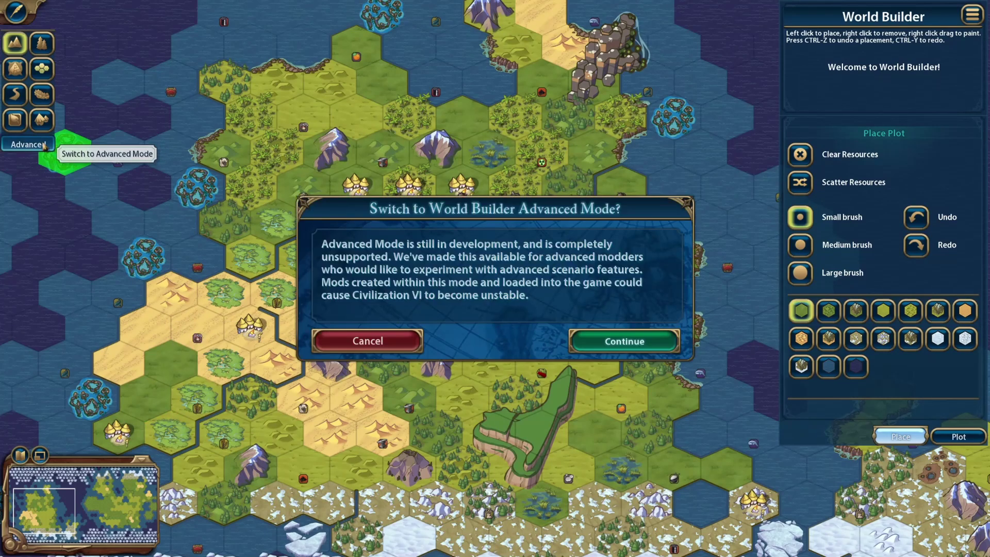
{"action": "left_click", "coordinate": [630, 349]}
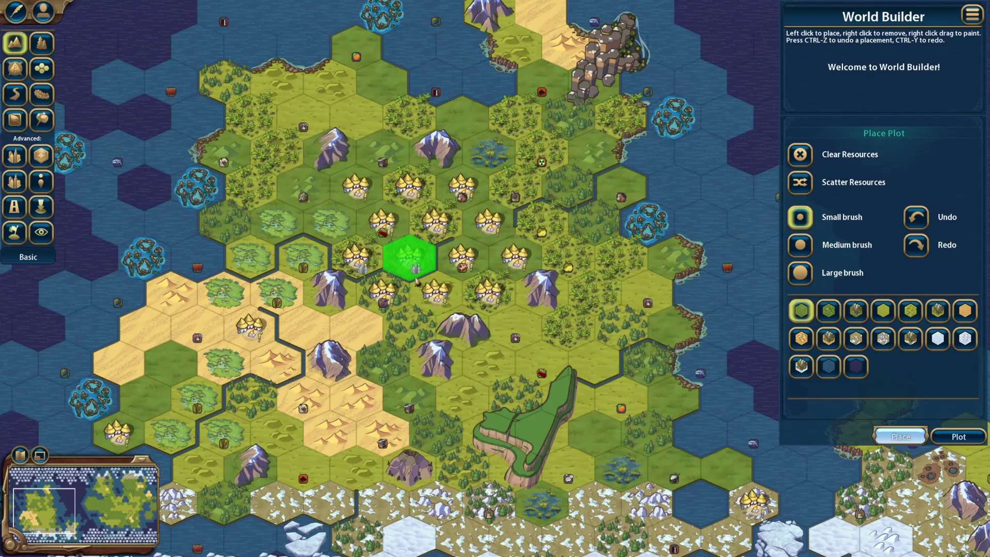
Step: Place a Grassland (Mountain) hex among the central villages and bring up the game menu
{"action": "mouse_move", "coordinate": [417, 272]}
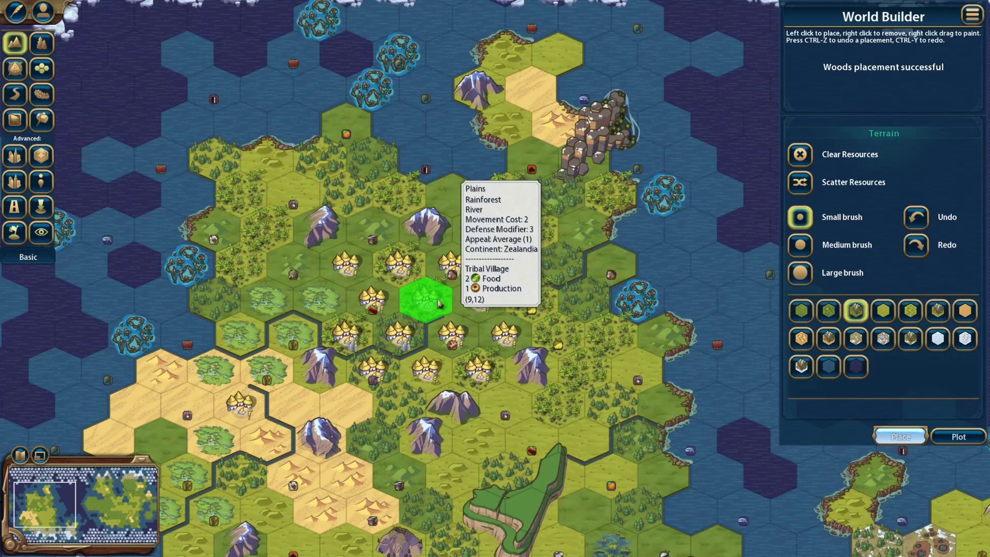
{"action": "left_click", "coordinate": [426, 297]}
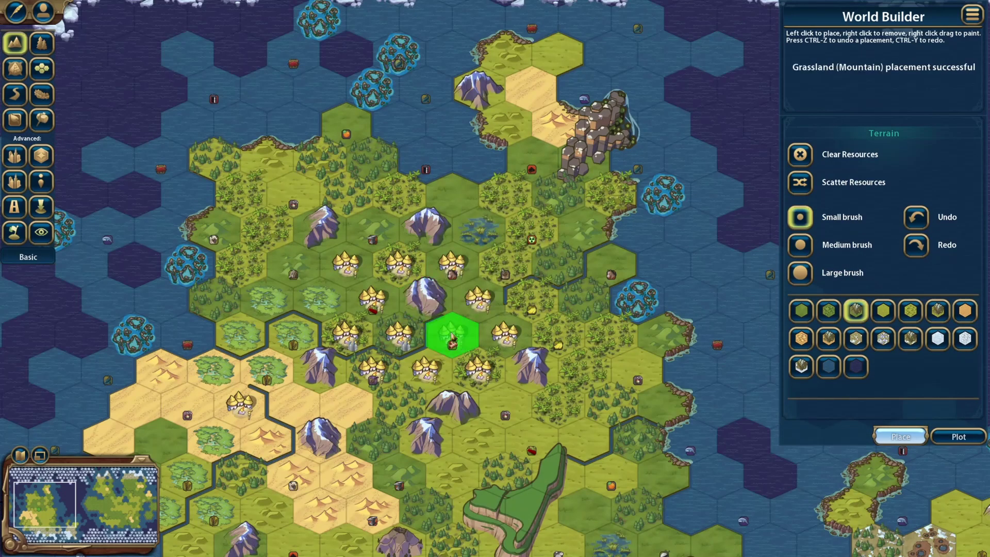
{"action": "key", "text": "Escape"}
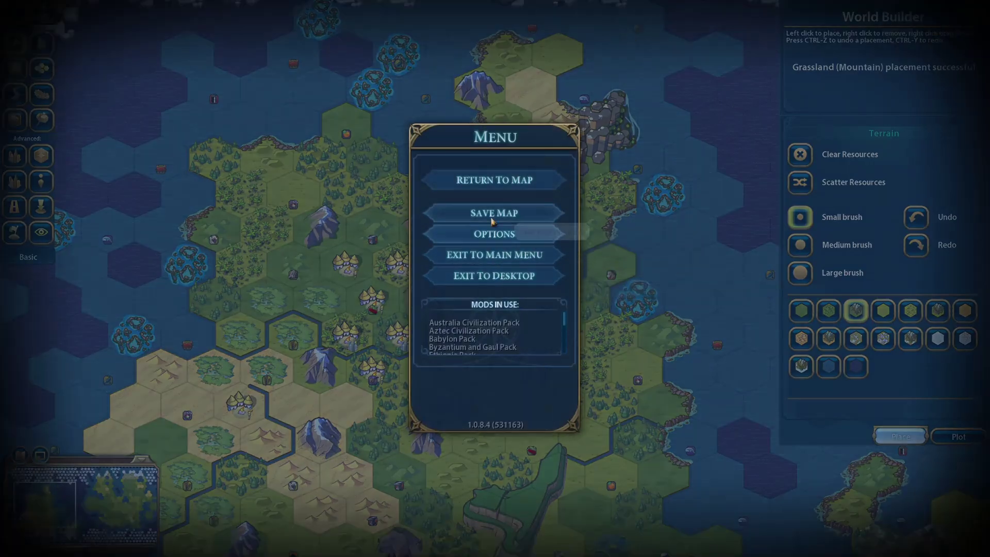
Step: Choose Save Map to save the edited map
{"action": "left_click", "coordinate": [491, 213]}
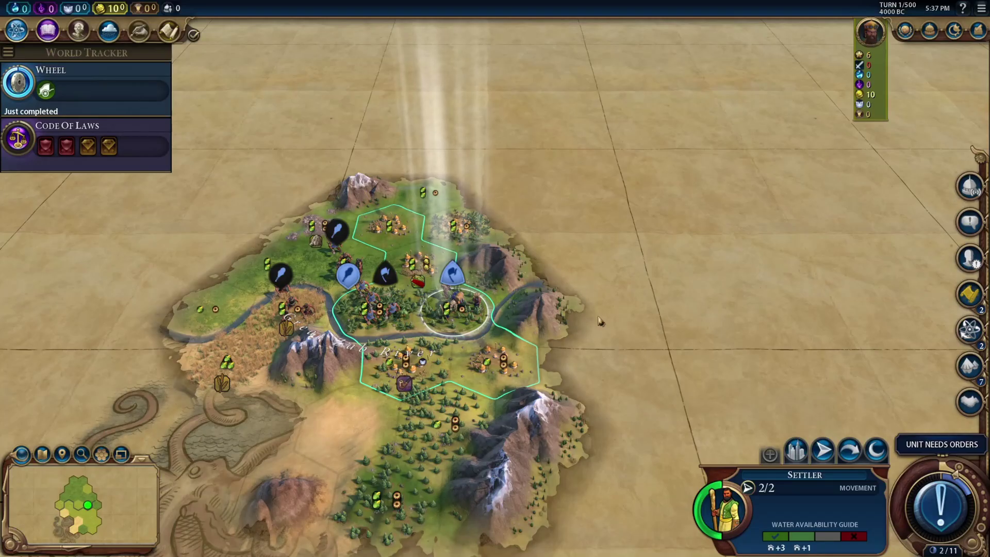